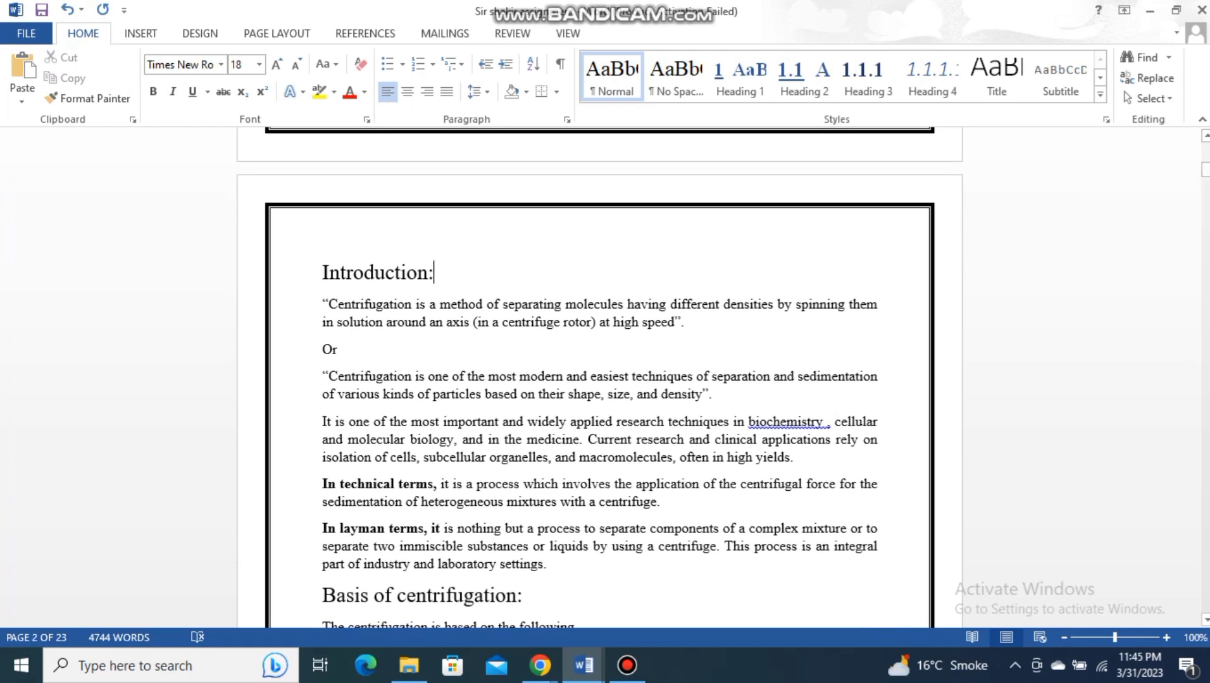
# - Apply the Heading 1 style to the "Introduction:" title and insert "Section 1" before its text
pyautogui.tripleClick(381, 273)
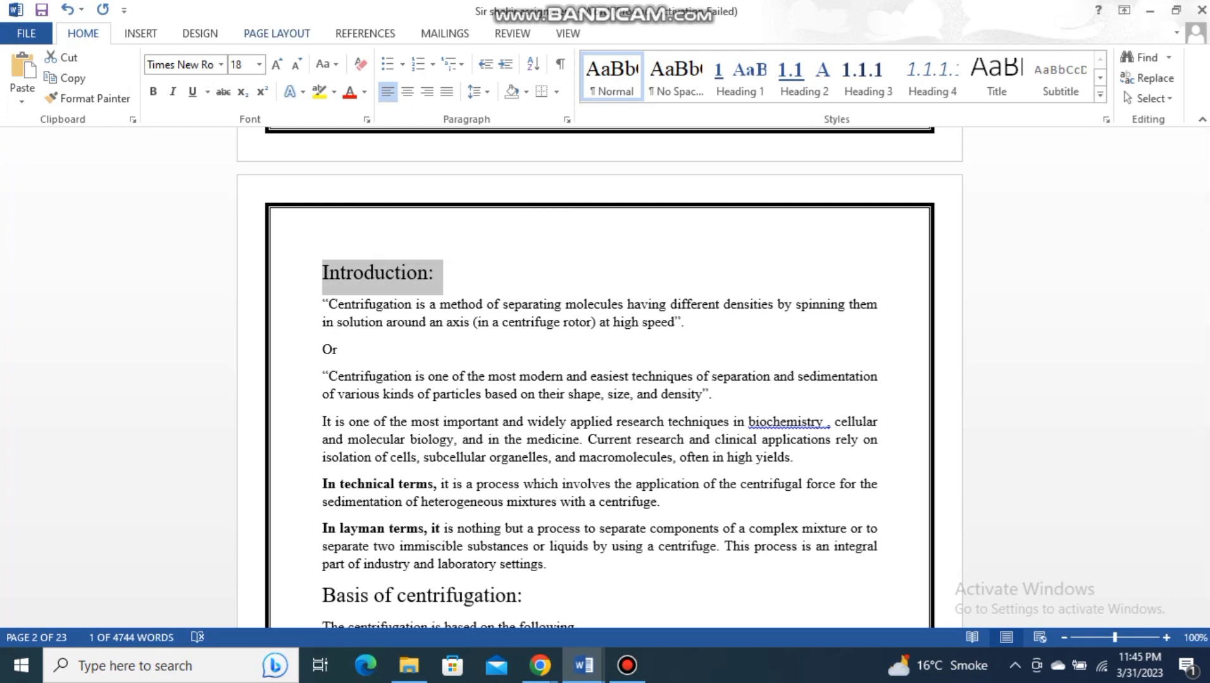
pyautogui.click(740, 75)
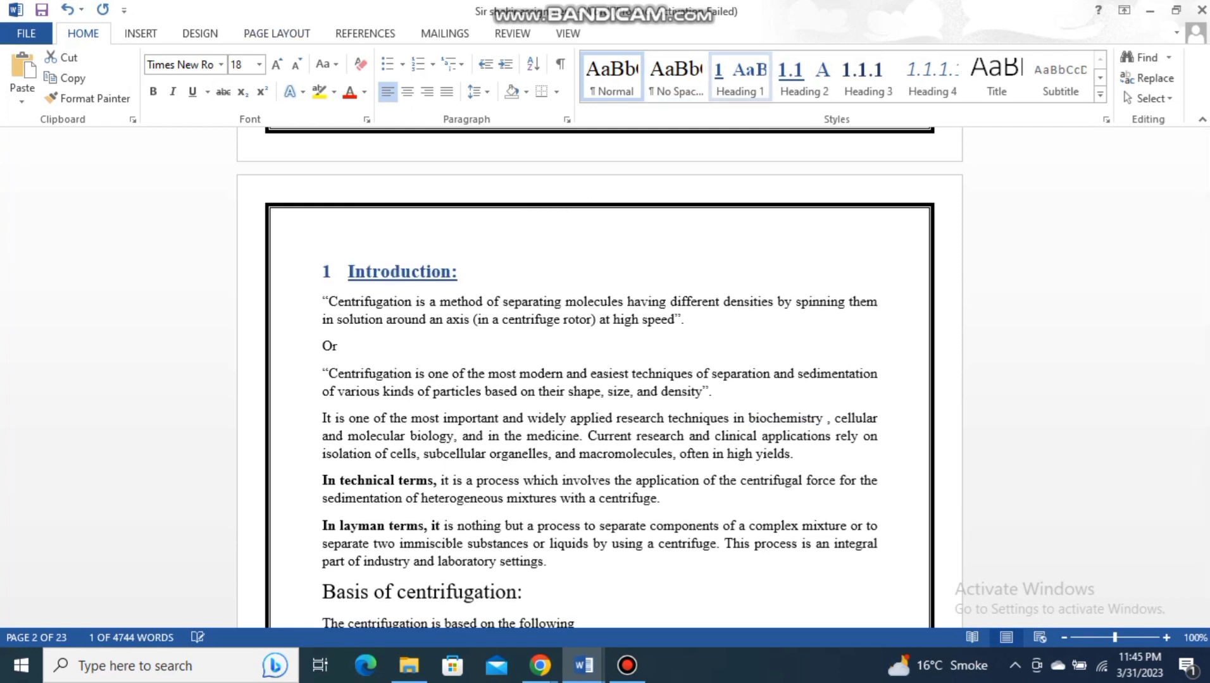
pyautogui.click(740, 74)
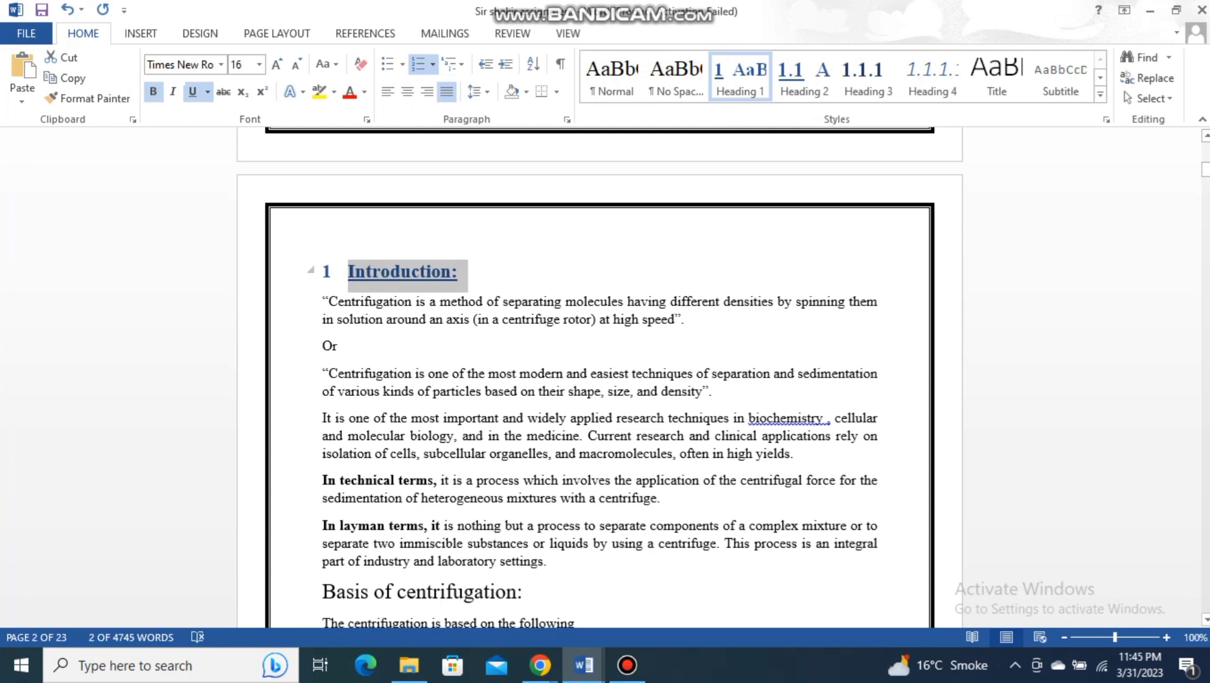
pyautogui.click(348, 272)
pyautogui.write('S')
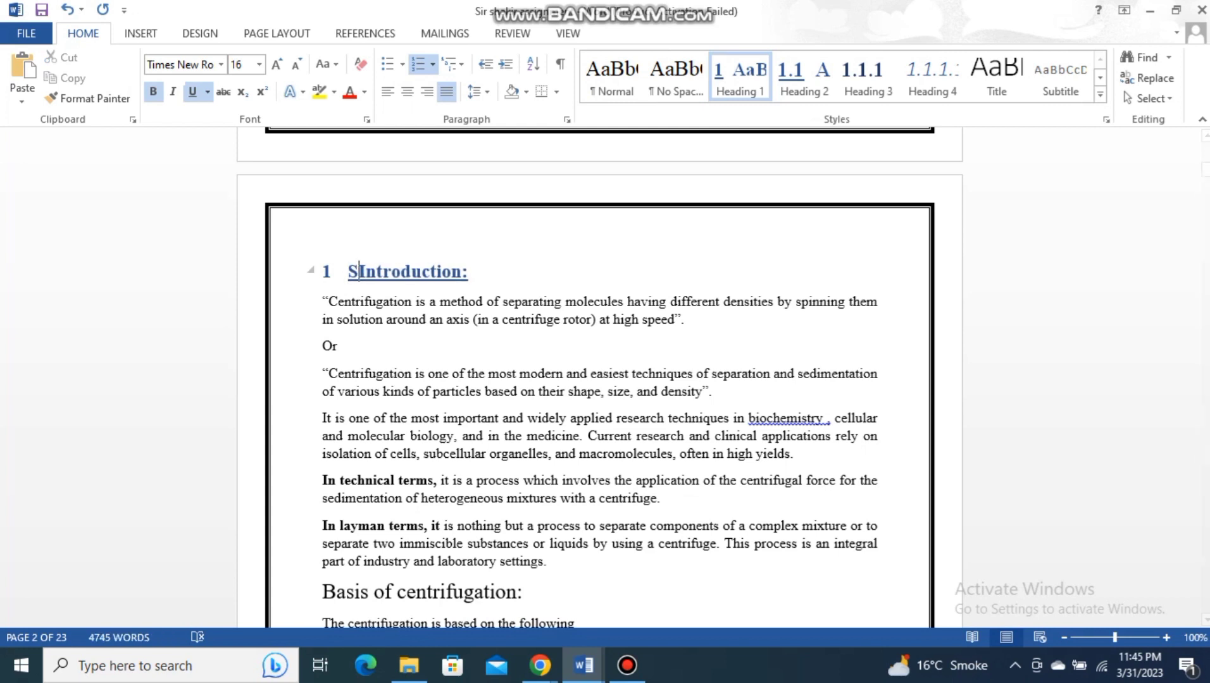
pyautogui.write('ection')
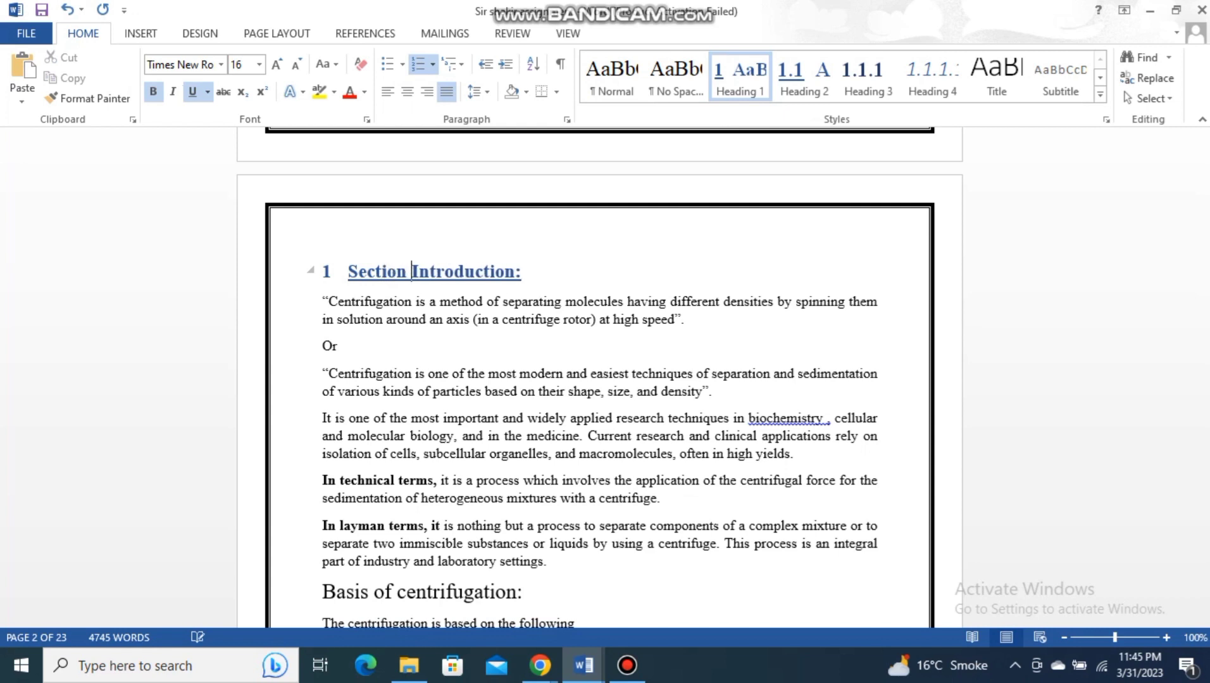
pyautogui.write(' 111')
pyautogui.press('BackSpace')
pyautogui.press('BackSpace')
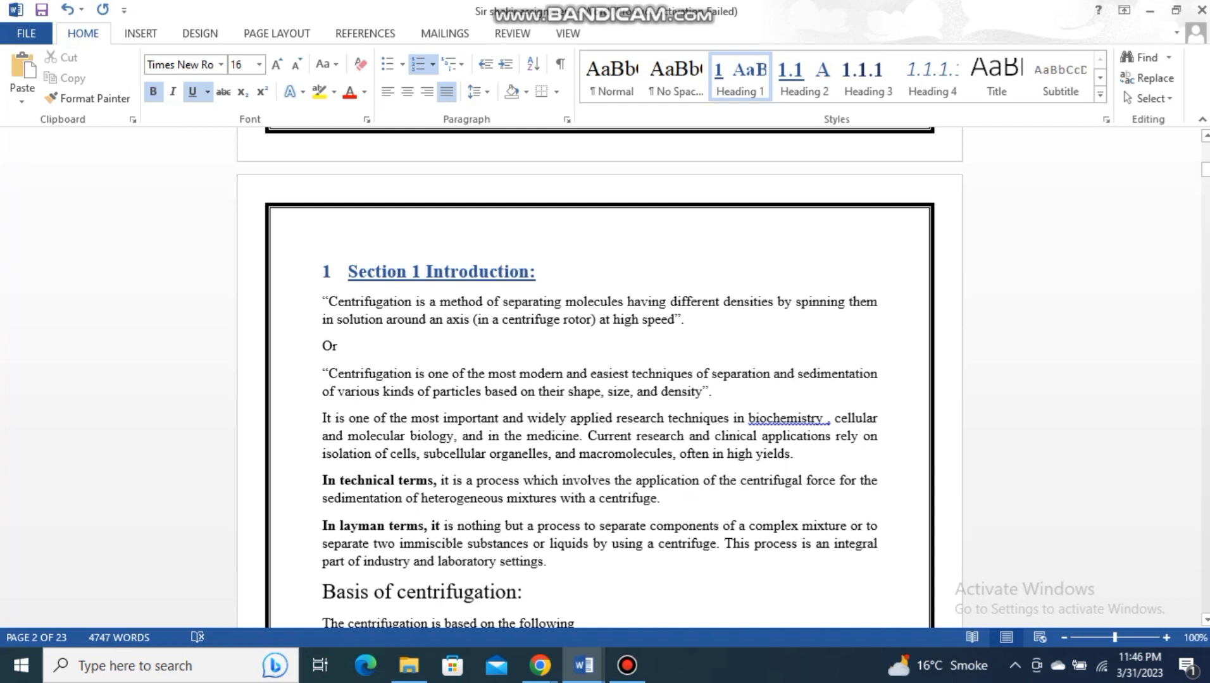
# - Apply the Heading 1 style to the "Basis of centrifugation:" title and insert "Section 2" before its text
pyautogui.scroll(-8, 599, 378)
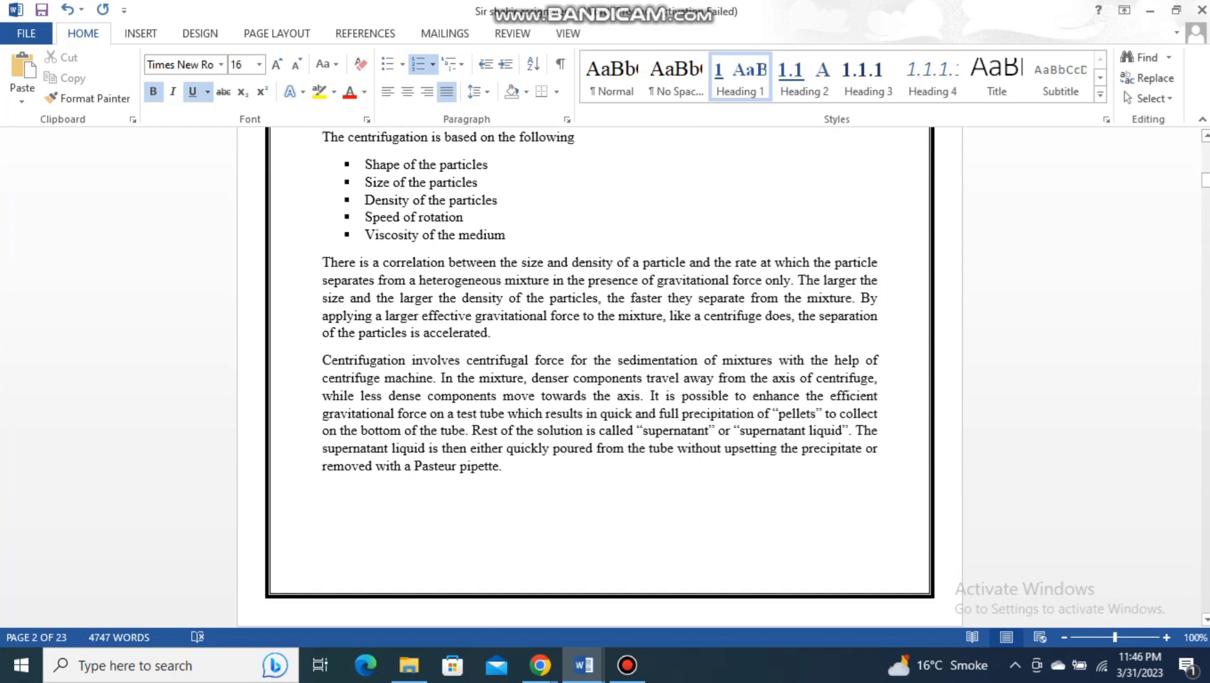
pyautogui.scroll(4, 599, 378)
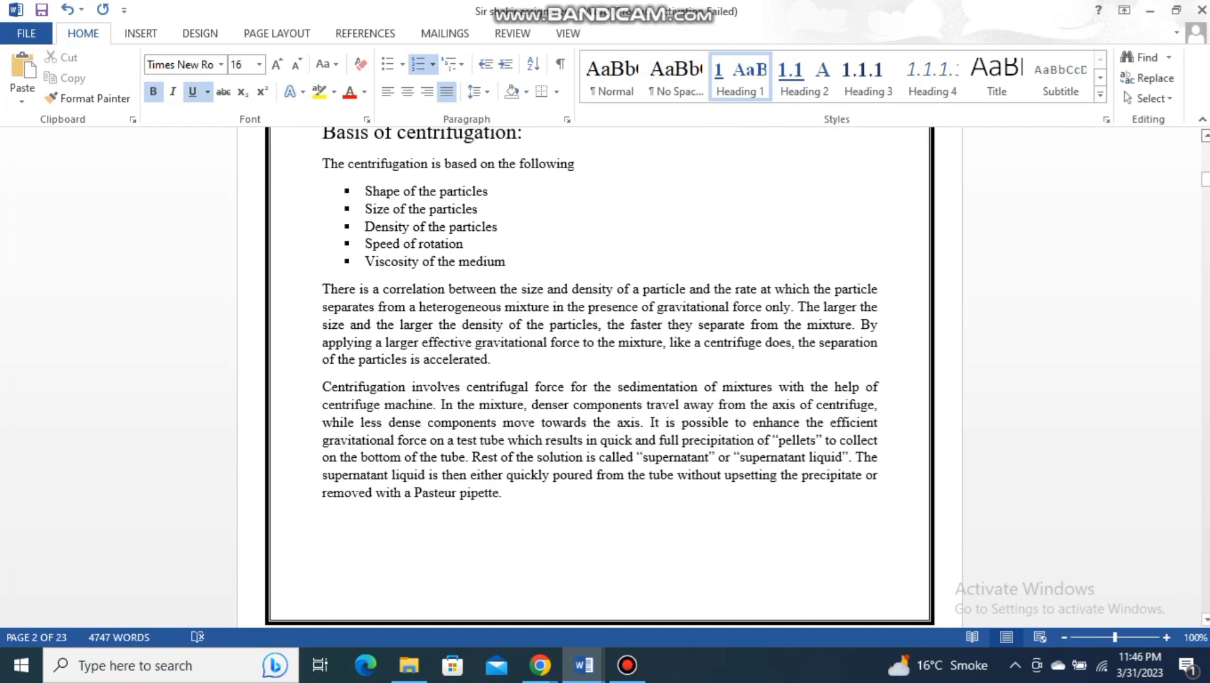
pyautogui.scroll(3, 599, 378)
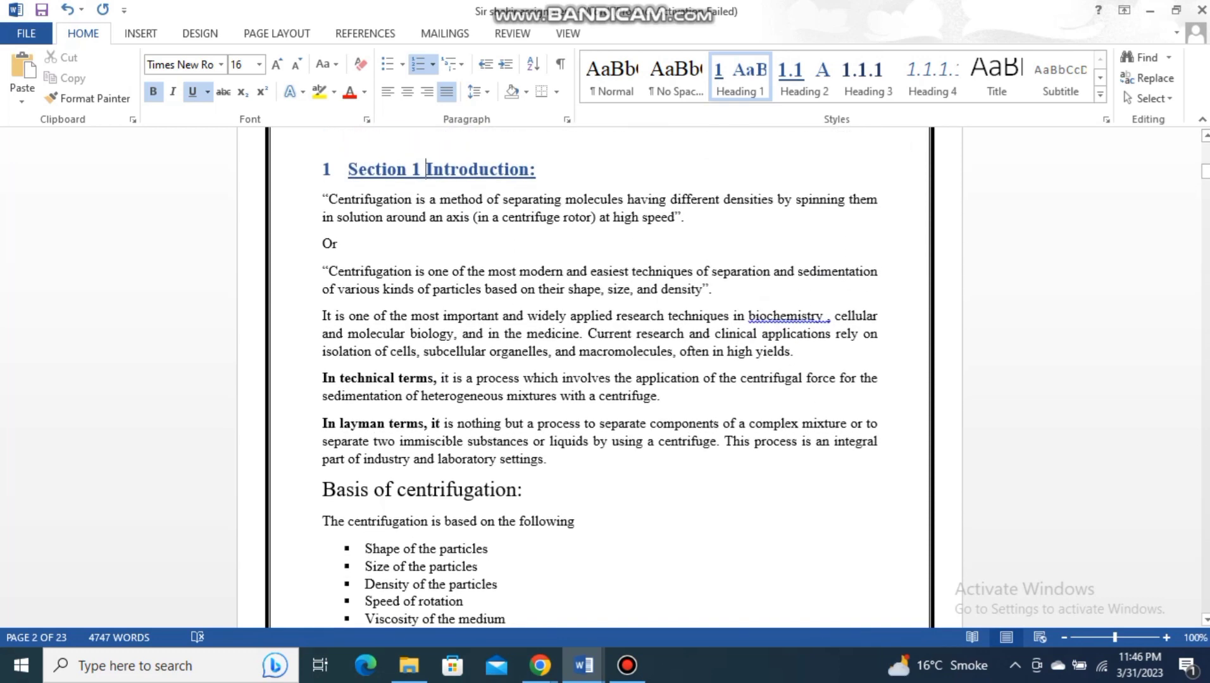
pyautogui.moveTo(530, 490); pyautogui.dragTo(322, 490)
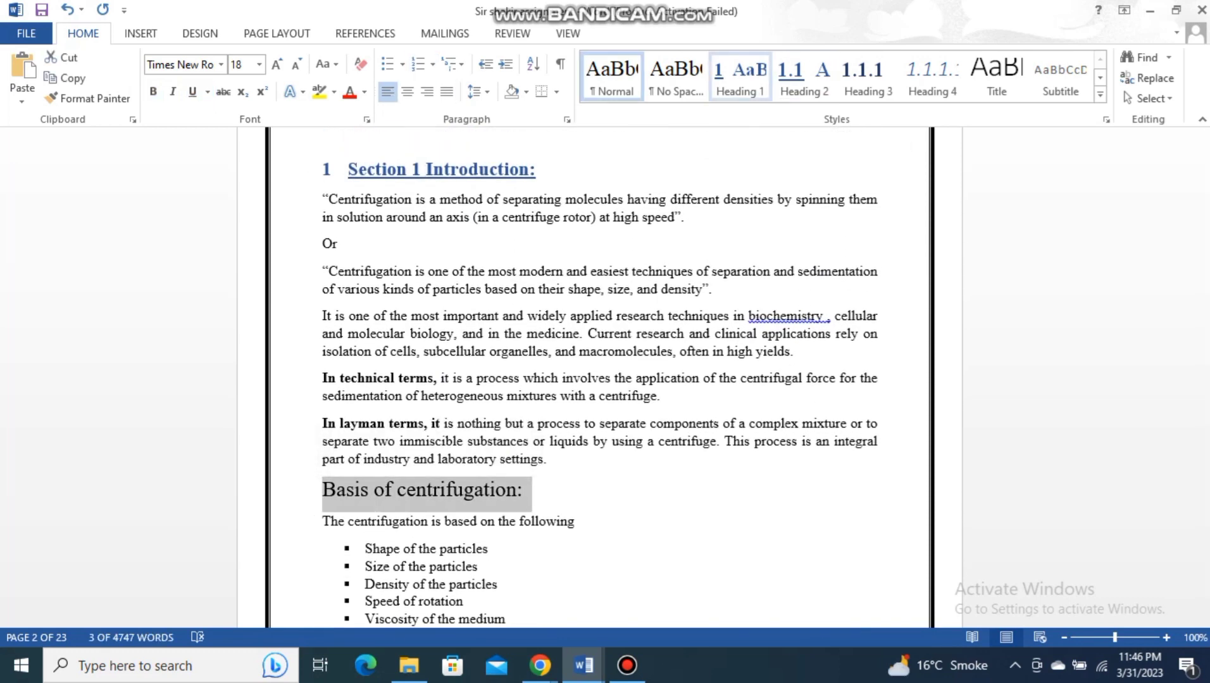
pyautogui.click(739, 79)
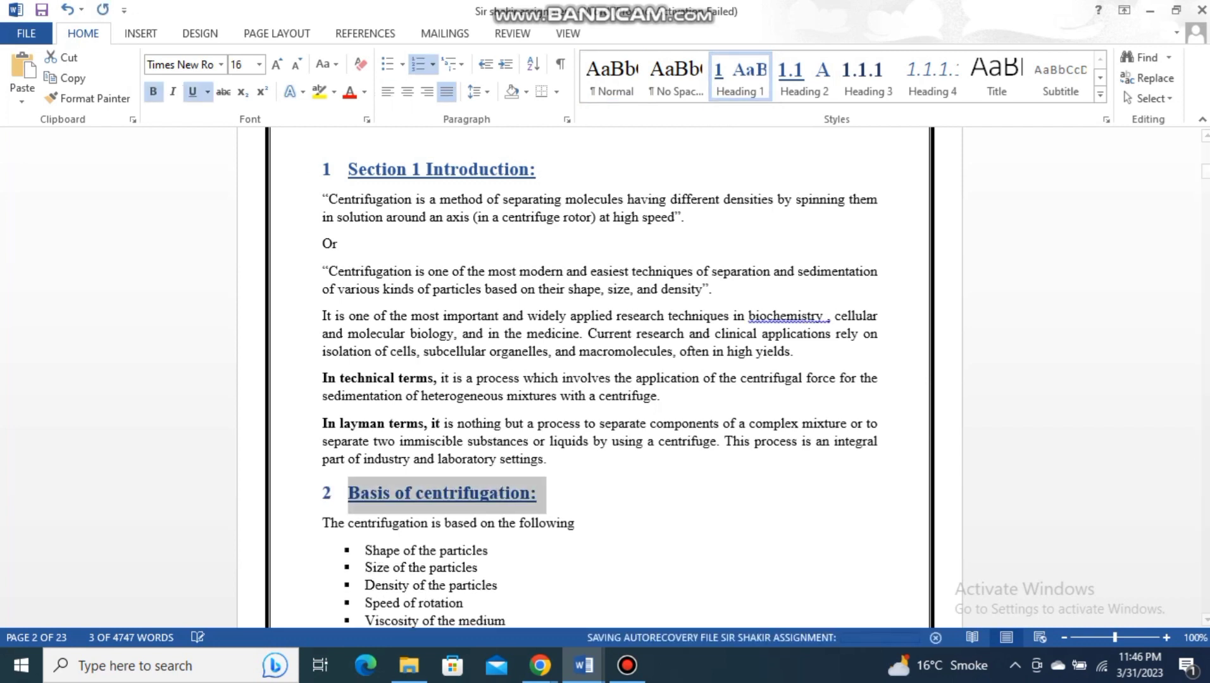
pyautogui.click(349, 493)
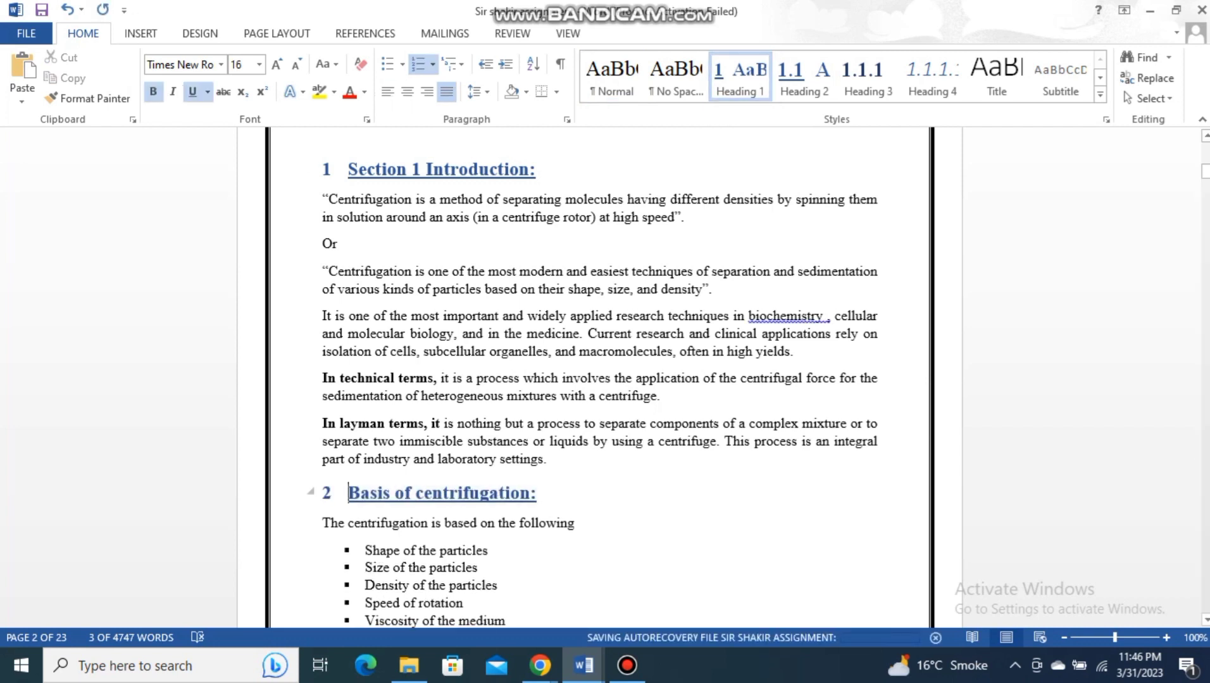
pyautogui.write('Section 2')
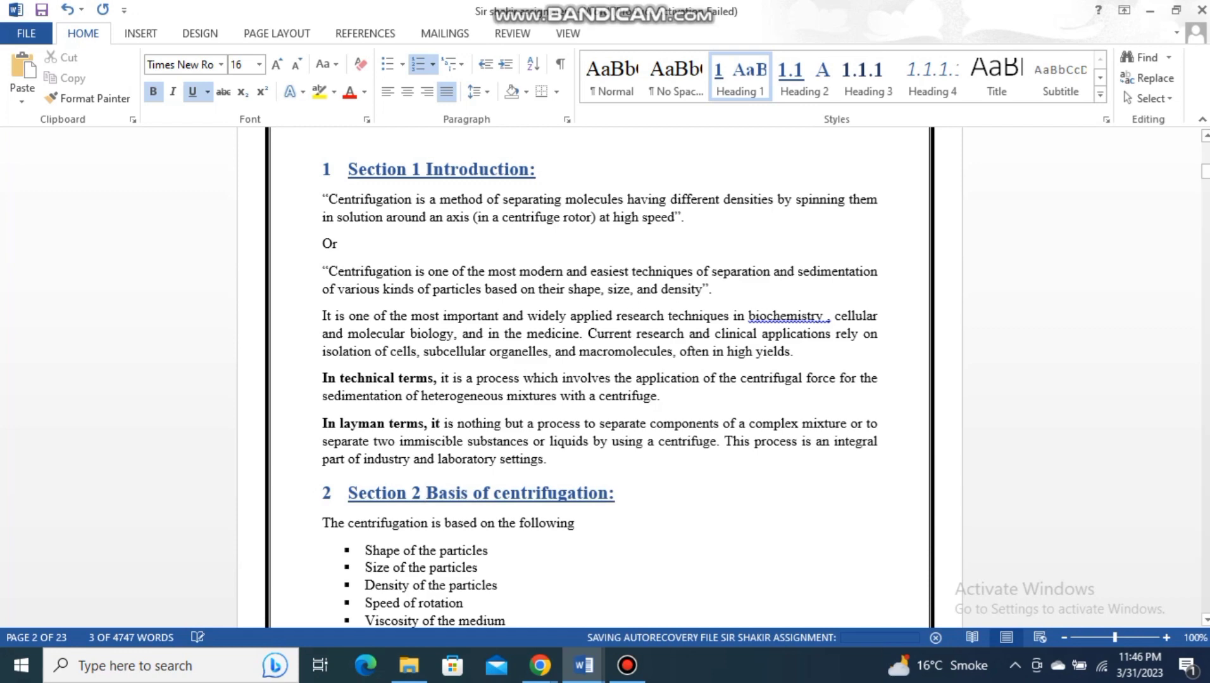
# - Apply the Heading 2 style to the "Centrifuge:" title below the rotating rotor diagram
pyautogui.scroll(-15, 599, 379)
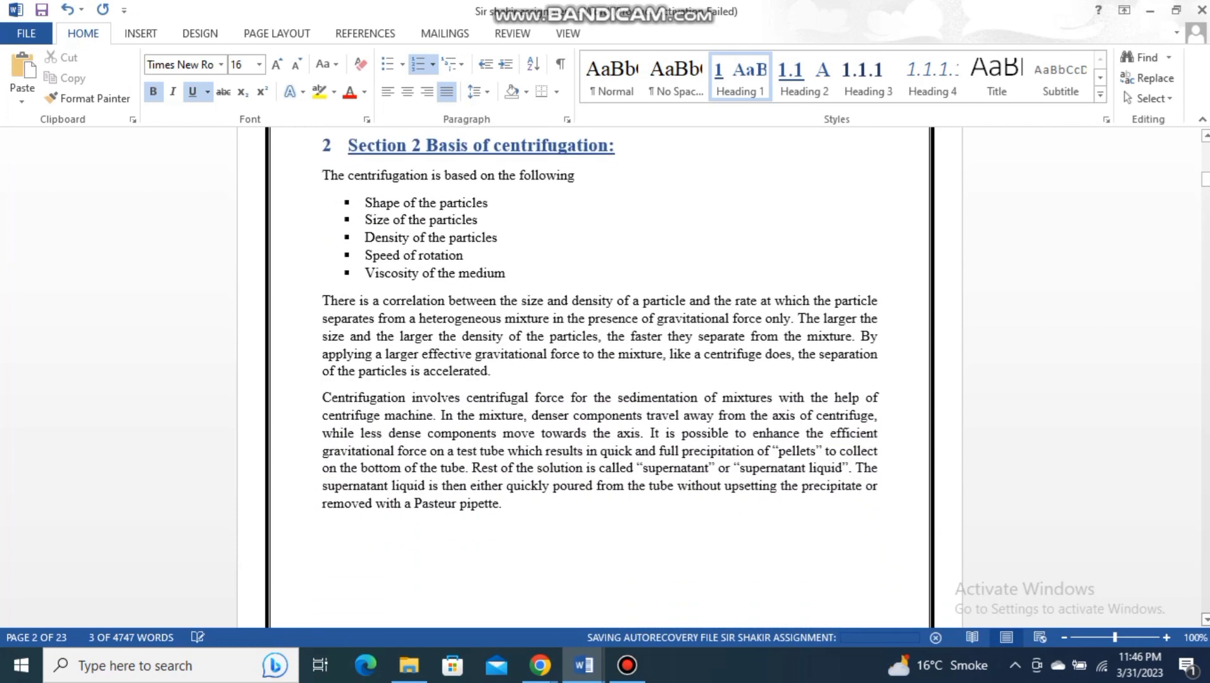
pyautogui.scroll(-5, 599, 380)
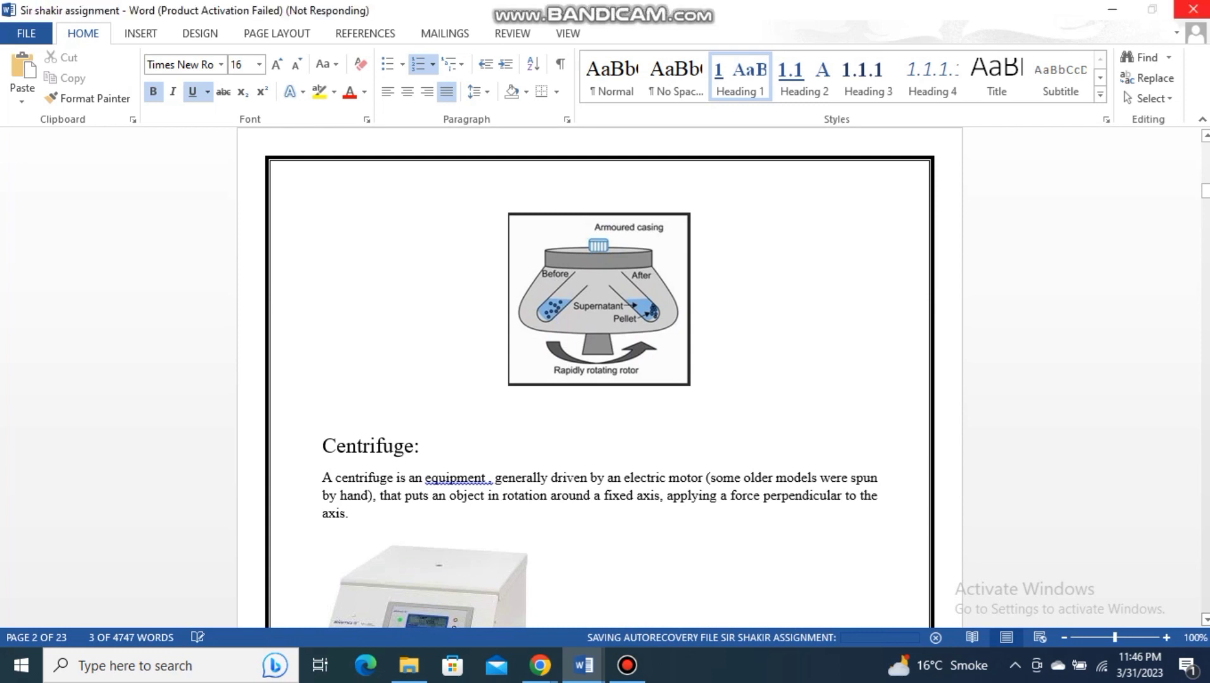
pyautogui.scroll(-4, 599, 380)
pyautogui.scroll(-1, 598, 379)
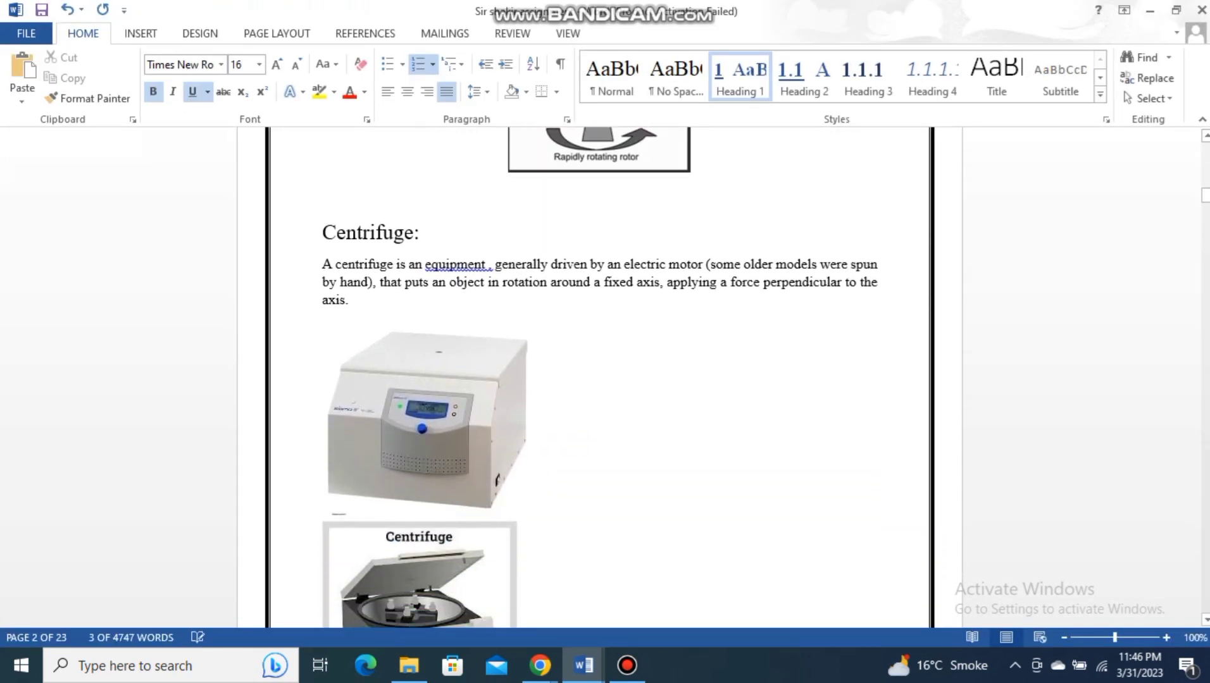
pyautogui.click(428, 419)
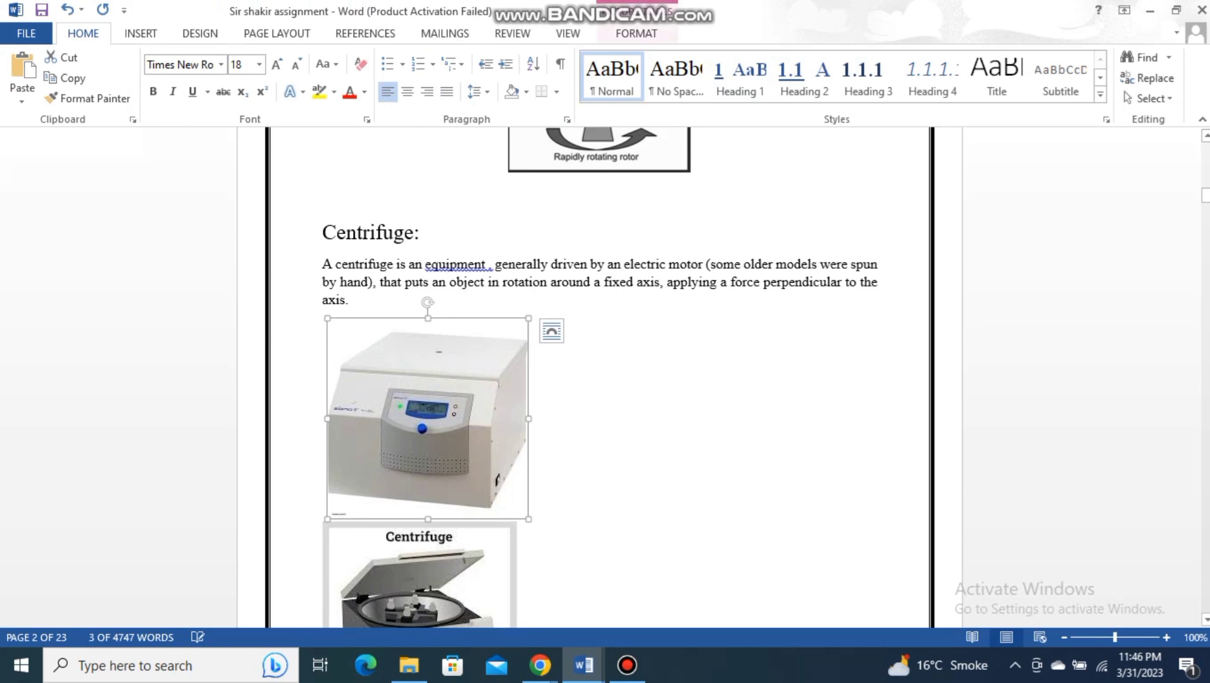
pyautogui.click(405, 232)
pyautogui.moveTo(422, 233); pyautogui.dragTo(324, 234)
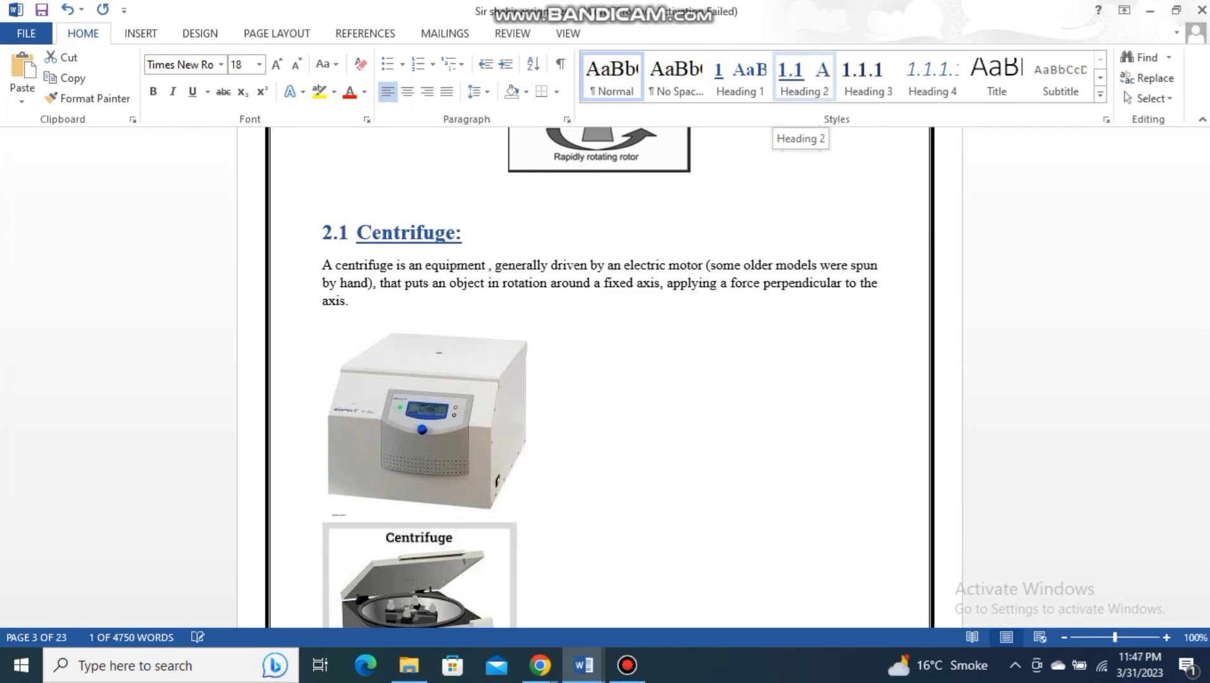
pyautogui.click(802, 73)
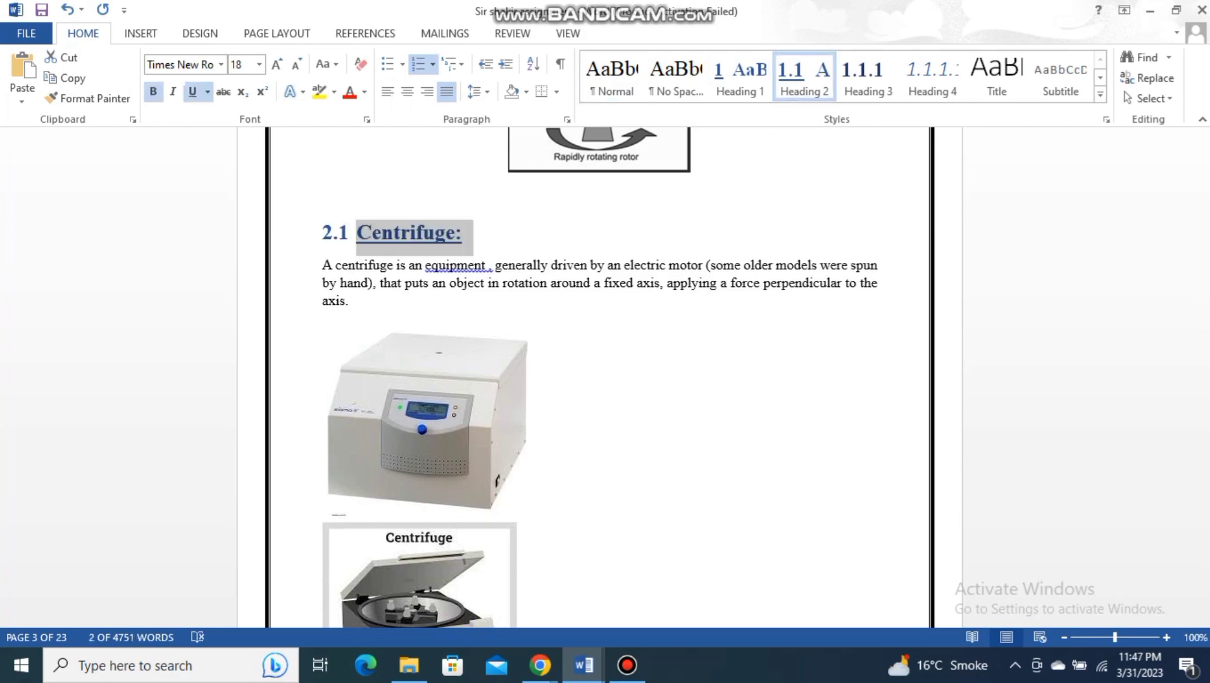
# - Apply the Heading 1 style to the "Parts of Centrifuge :" title and insert "Section 3" before its text
pyautogui.scroll(-20, 600, 378)
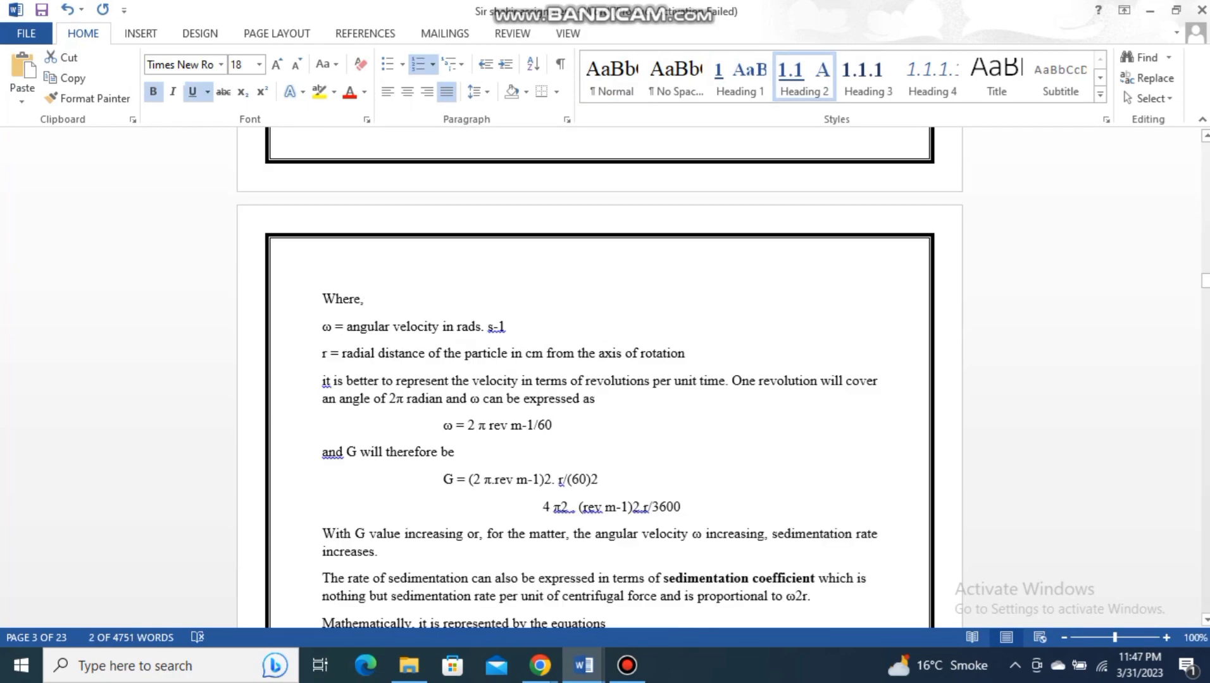
pyautogui.scroll(-5, 599, 377)
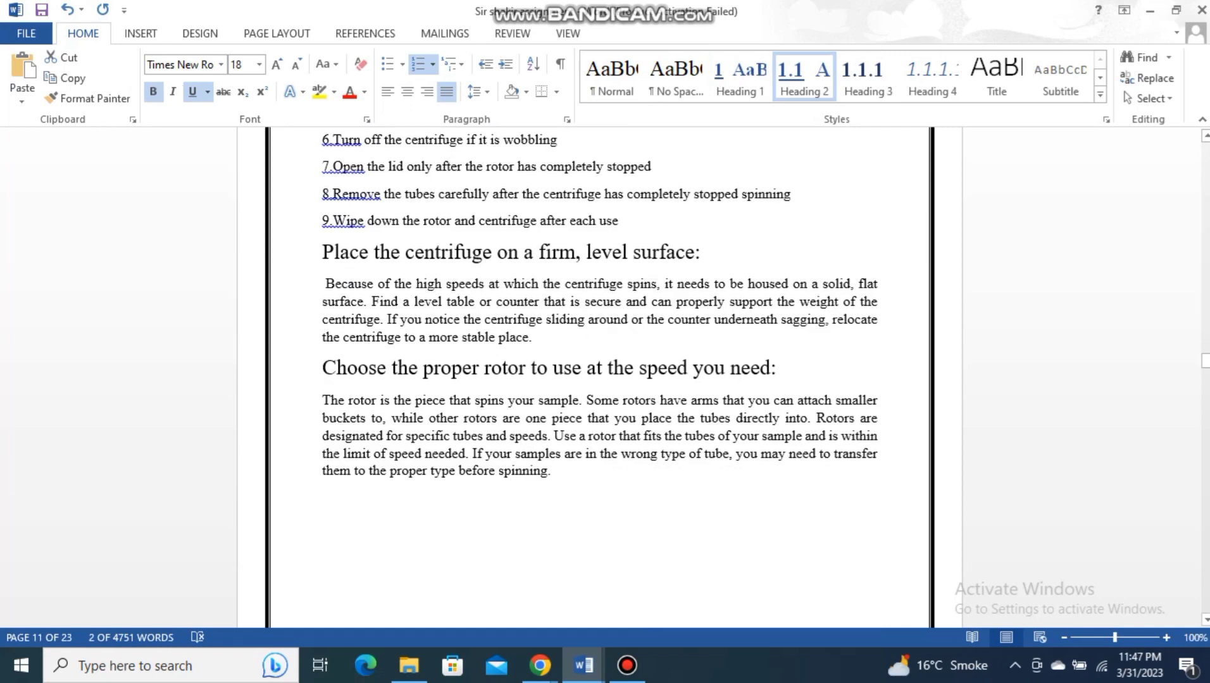
pyautogui.moveTo(1204, 361); pyautogui.dragTo(1204, 220)
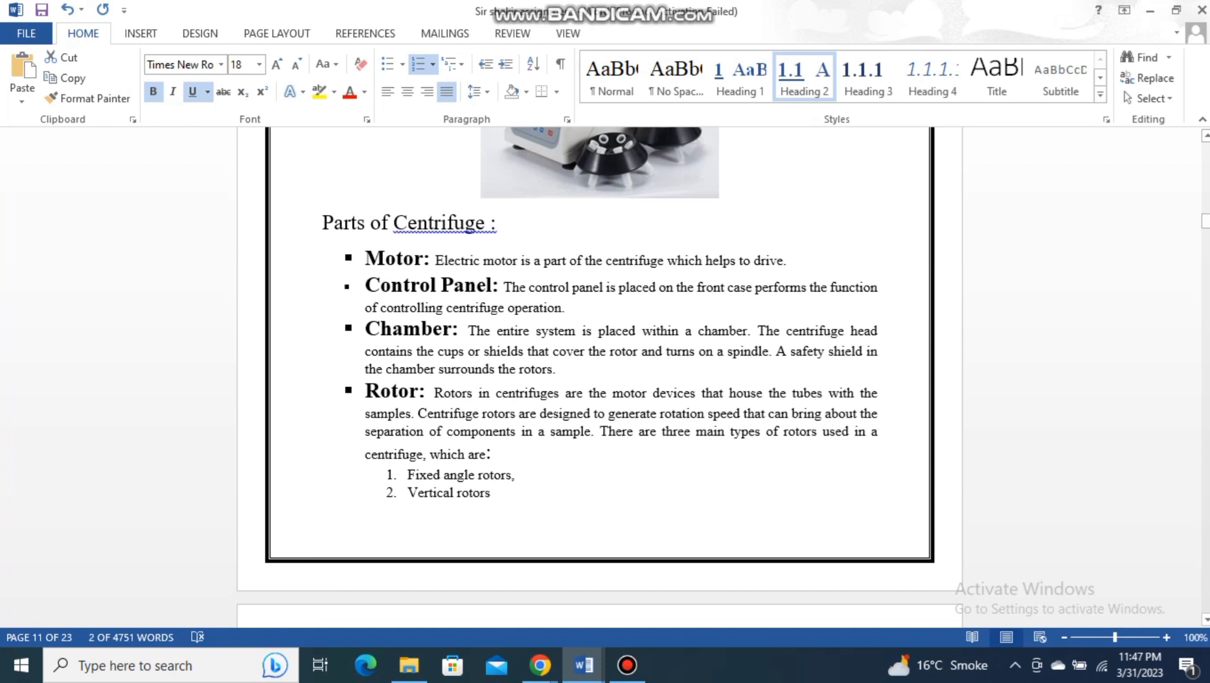
pyautogui.moveTo(505, 226); pyautogui.dragTo(322, 226)
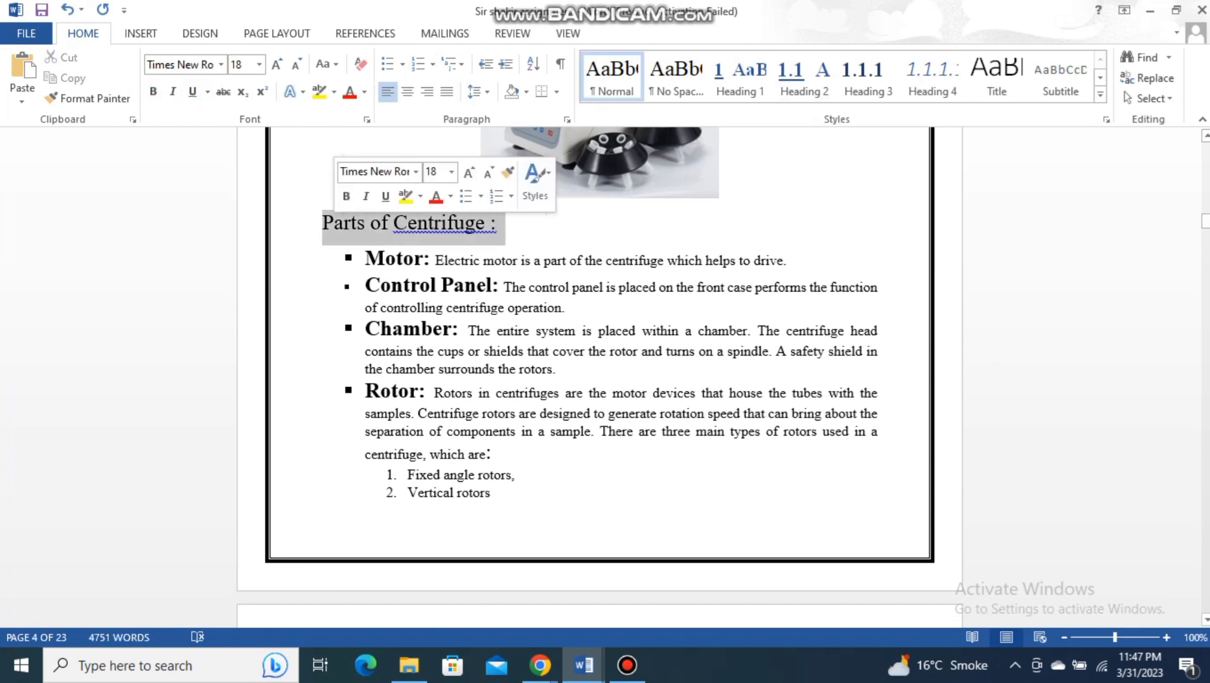
pyautogui.click(739, 77)
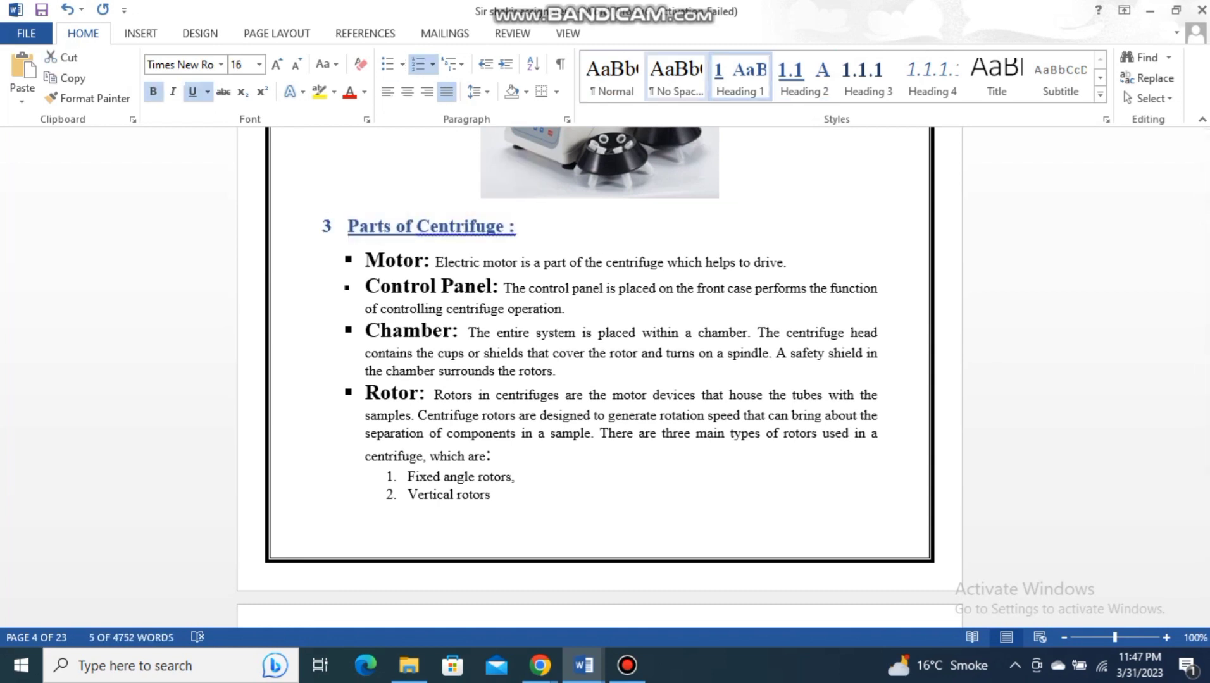
pyautogui.click(348, 226)
pyautogui.write('Section 3')
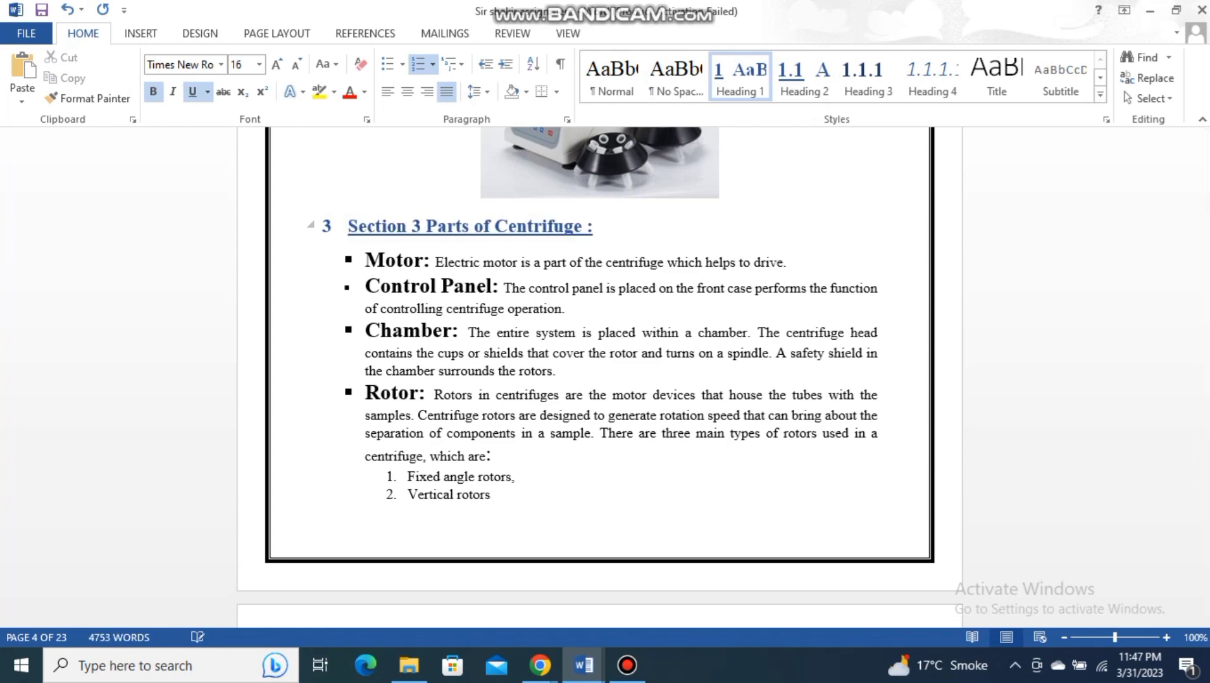
# - Apply the Heading 2 style to the bullet terms "Fixed angle rotors" and "Vertical rotors"
pyautogui.scroll(-8, 599, 379)
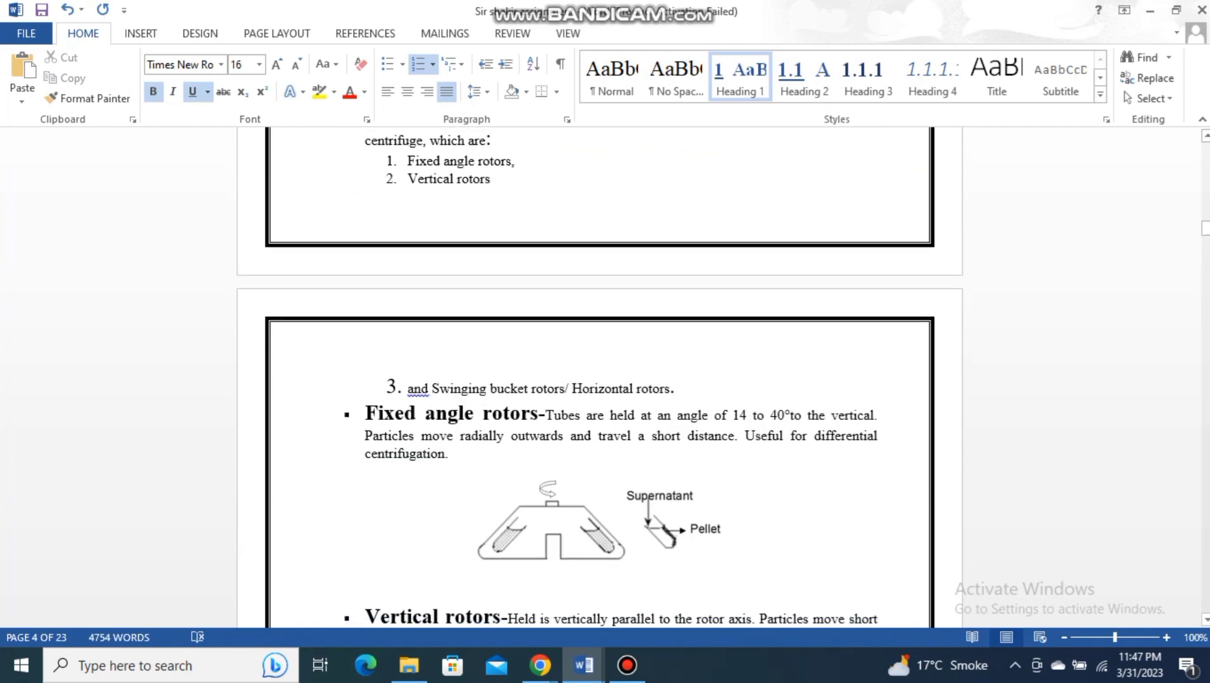
pyautogui.moveTo(365, 406); pyautogui.dragTo(539, 406)
pyautogui.click(802, 76)
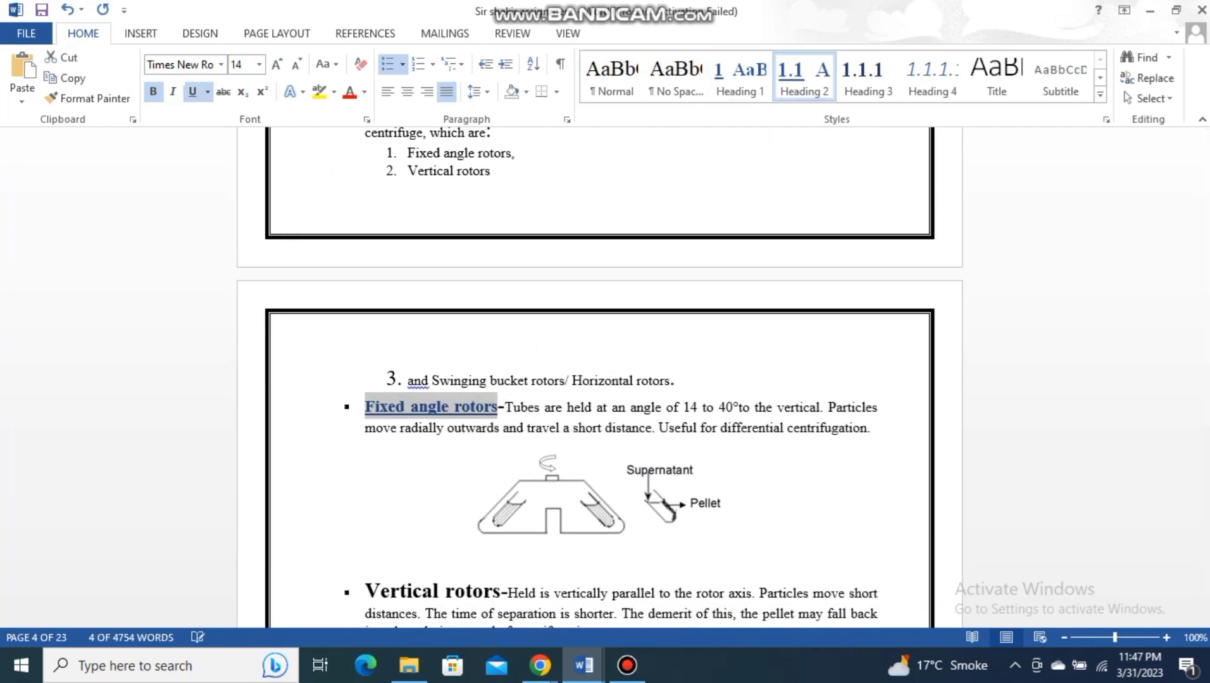
pyautogui.scroll(-1, 599, 380)
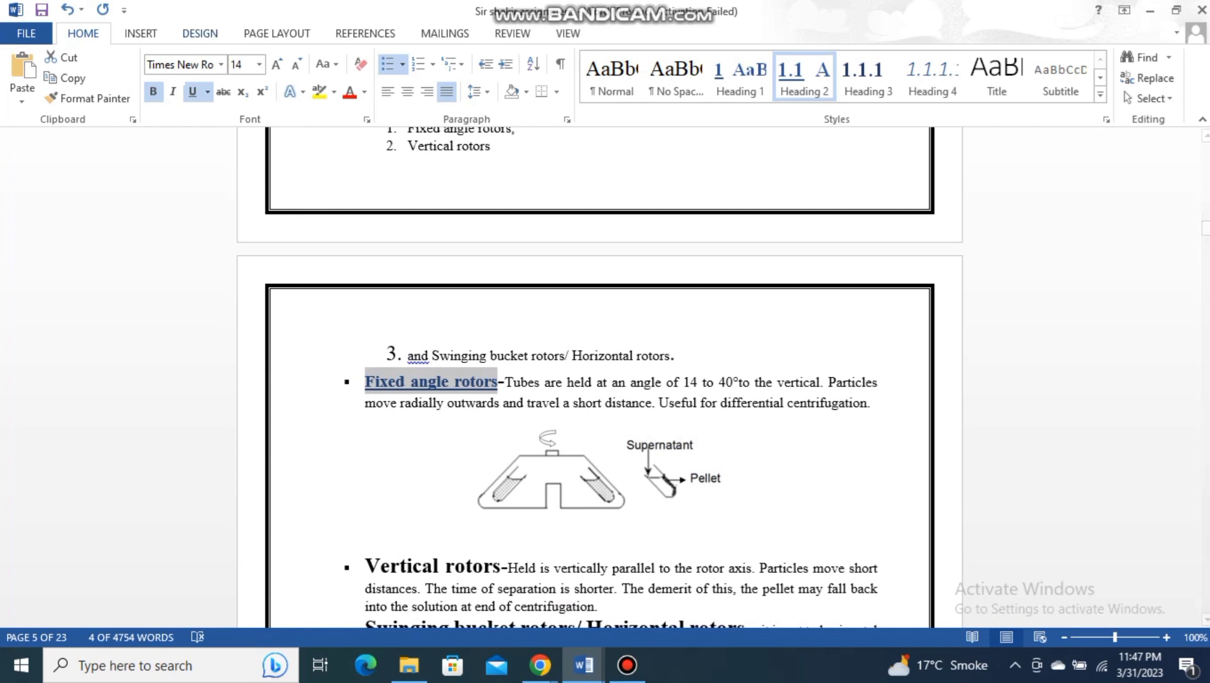
pyautogui.moveTo(501, 568); pyautogui.dragTo(367, 567)
pyautogui.click(804, 77)
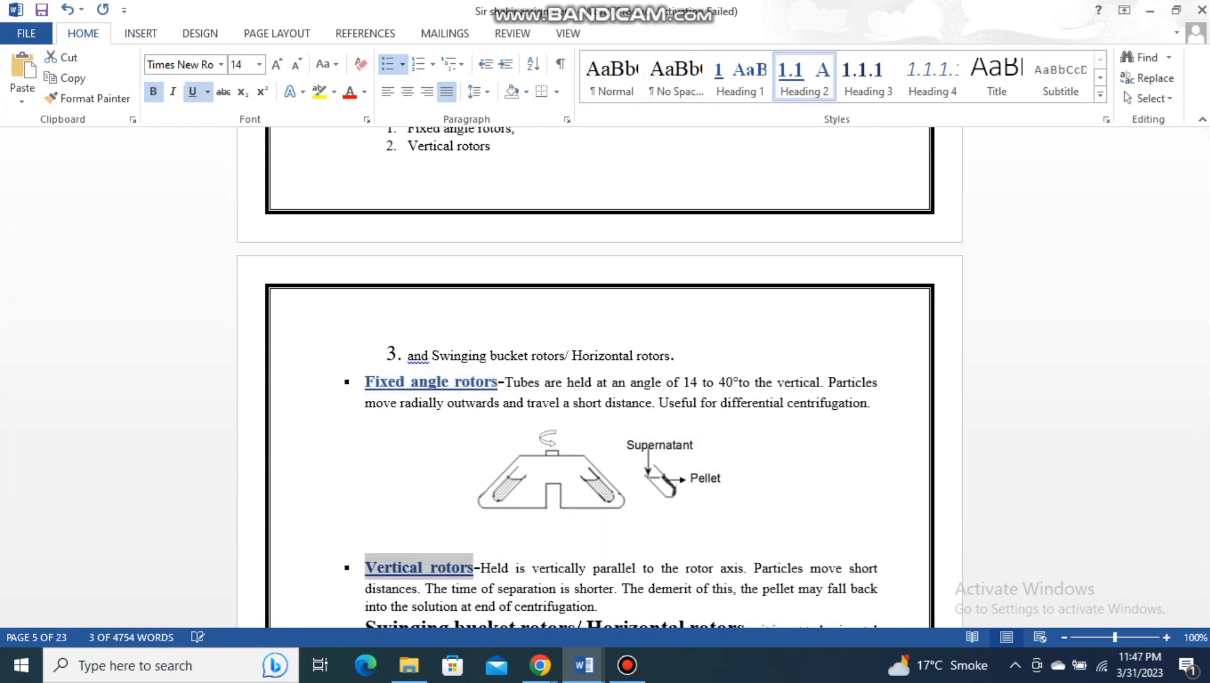
# - Apply the Heading 1 style to the "Principle of centrifugation:" title and insert "Section 4" before its text
pyautogui.scroll(-1, 599, 380)
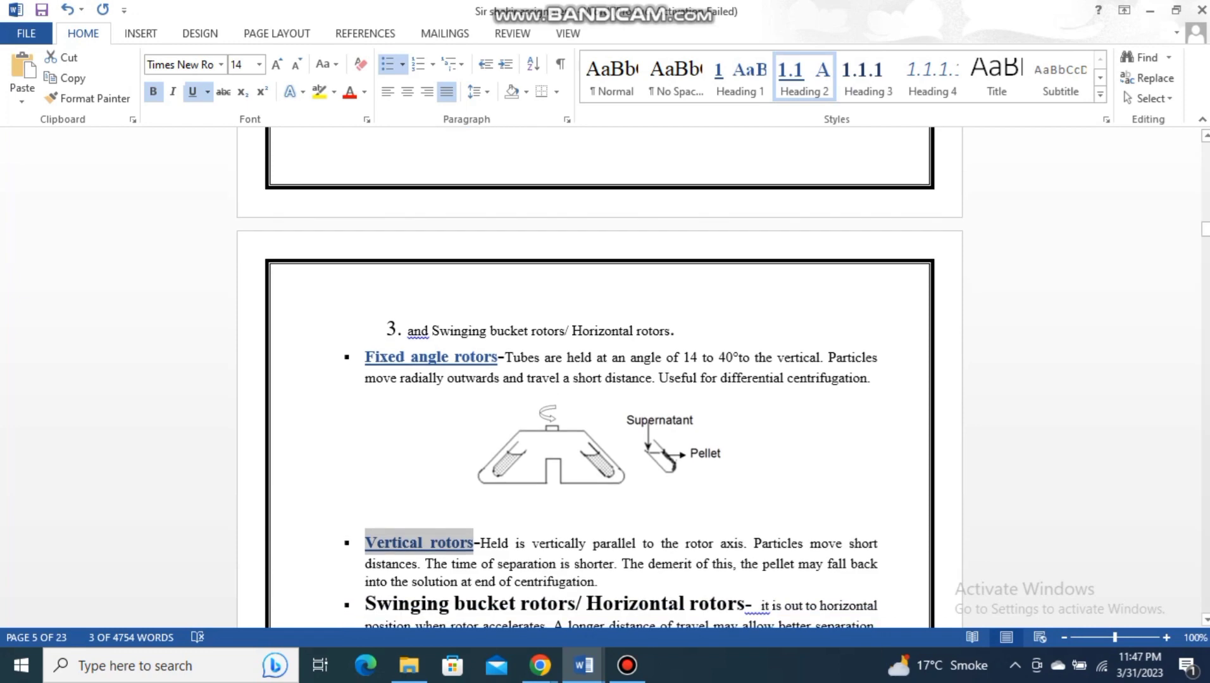
pyautogui.moveTo(1205, 229); pyautogui.dragTo(1205, 250)
pyautogui.moveTo(563, 371); pyautogui.dragTo(325, 371)
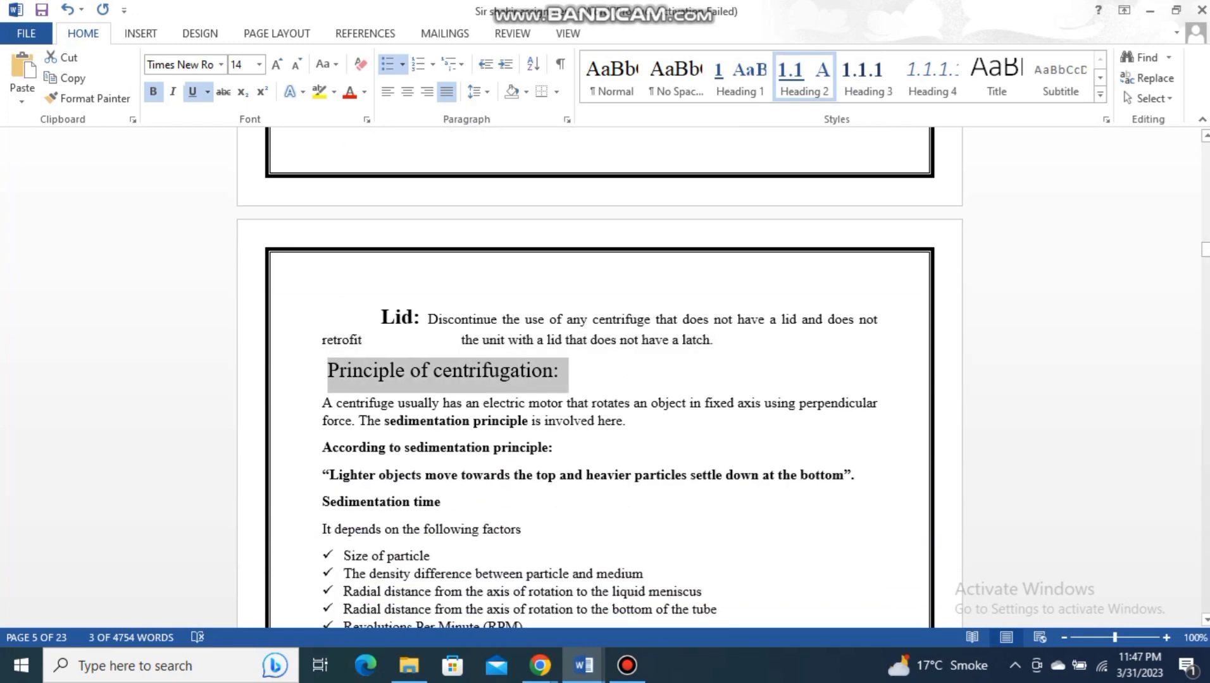
pyautogui.click(739, 76)
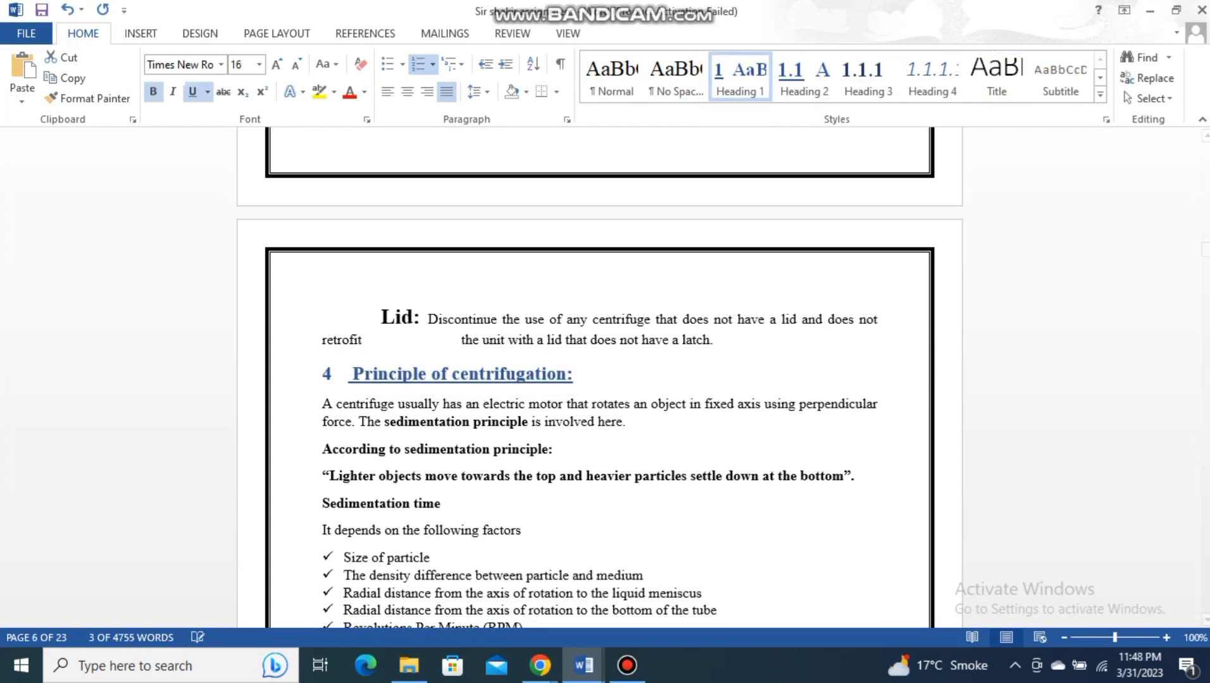
pyautogui.click(348, 373)
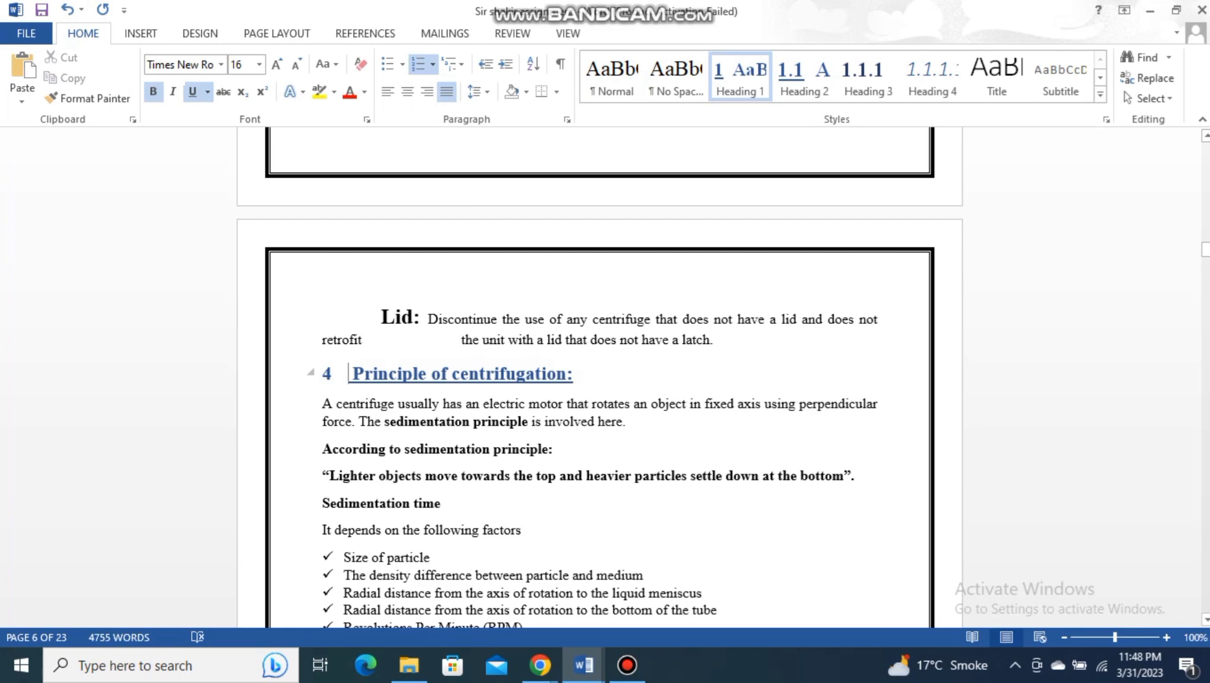
pyautogui.write('Section 4 Principle')
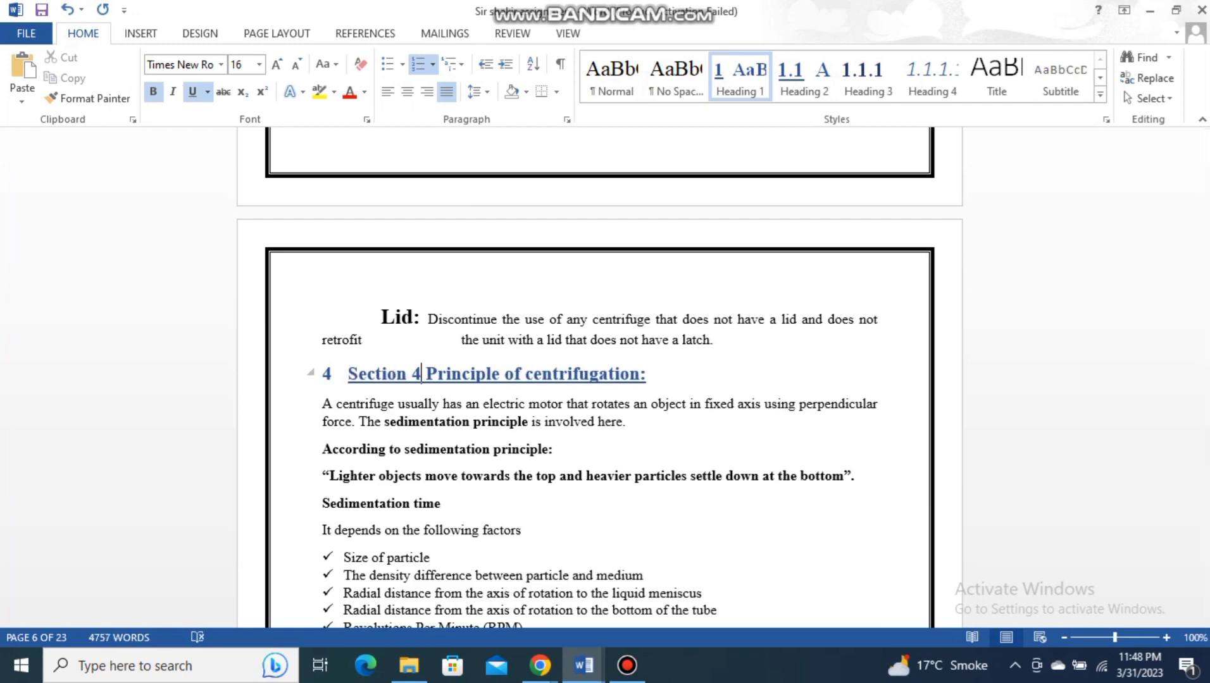
pyautogui.keyDown('ctrl'); pyautogui.scroll(8, 601, 380); pyautogui.keyUp('ctrl')
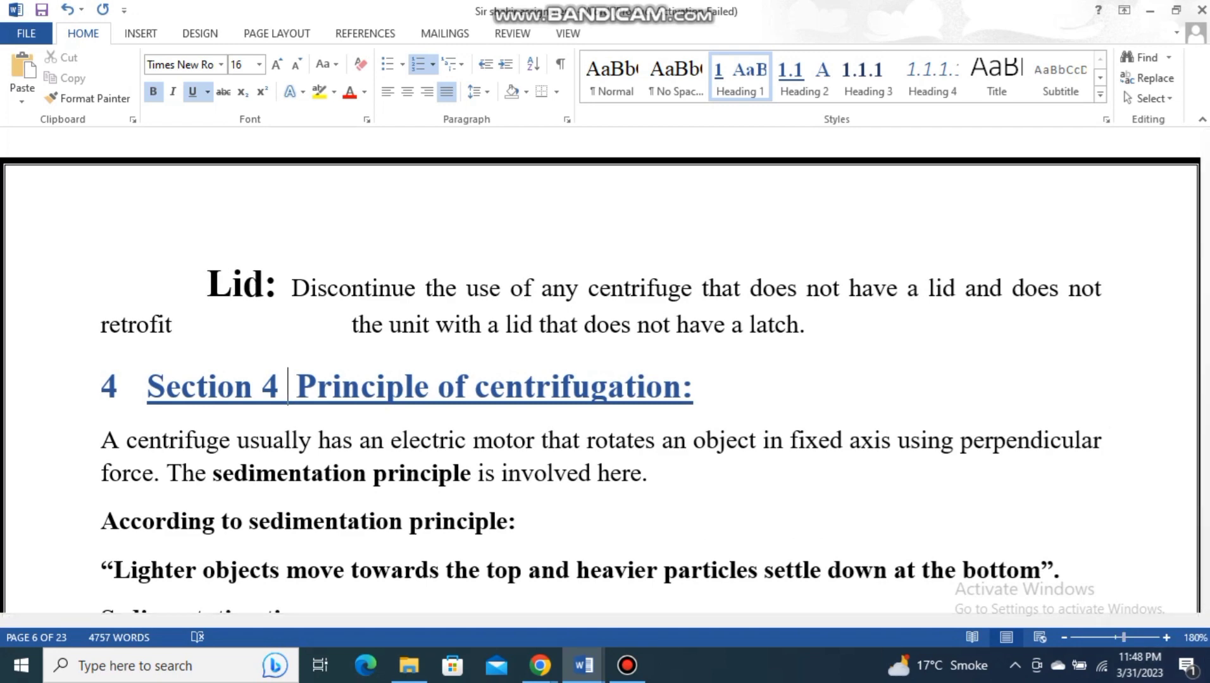
pyautogui.keyDown('ctrl'); pyautogui.scroll(-8, 601, 379); pyautogui.keyUp('ctrl')
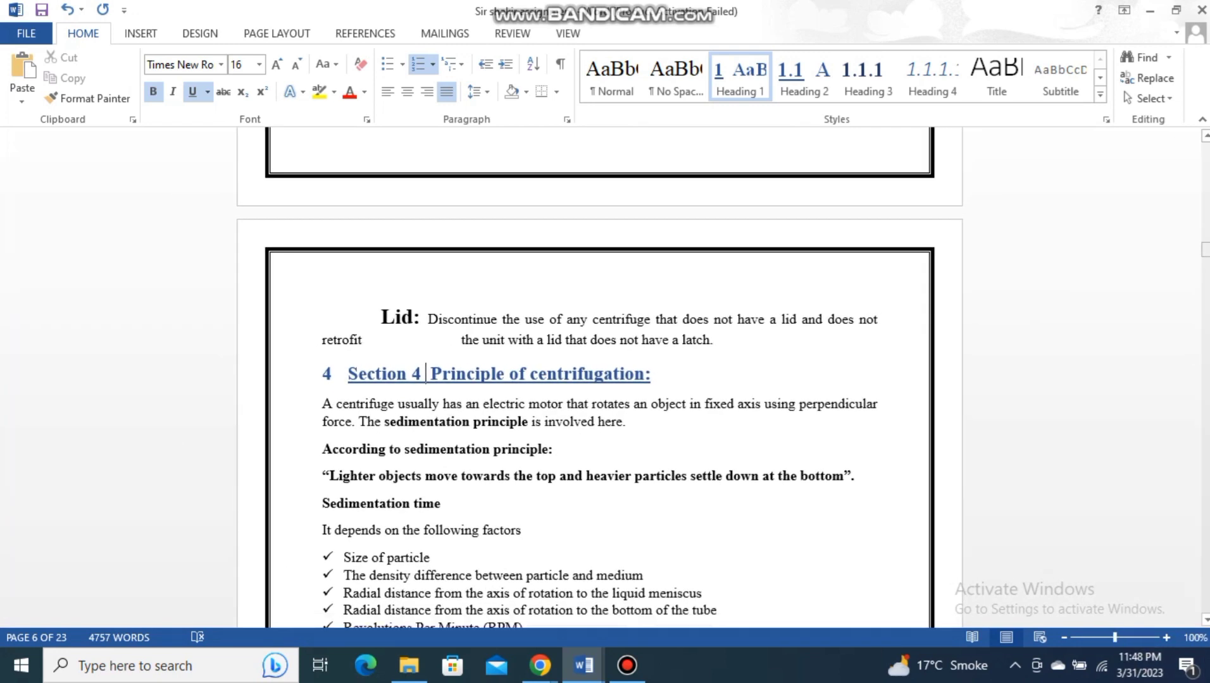
pyautogui.scroll(-20, 599, 380)
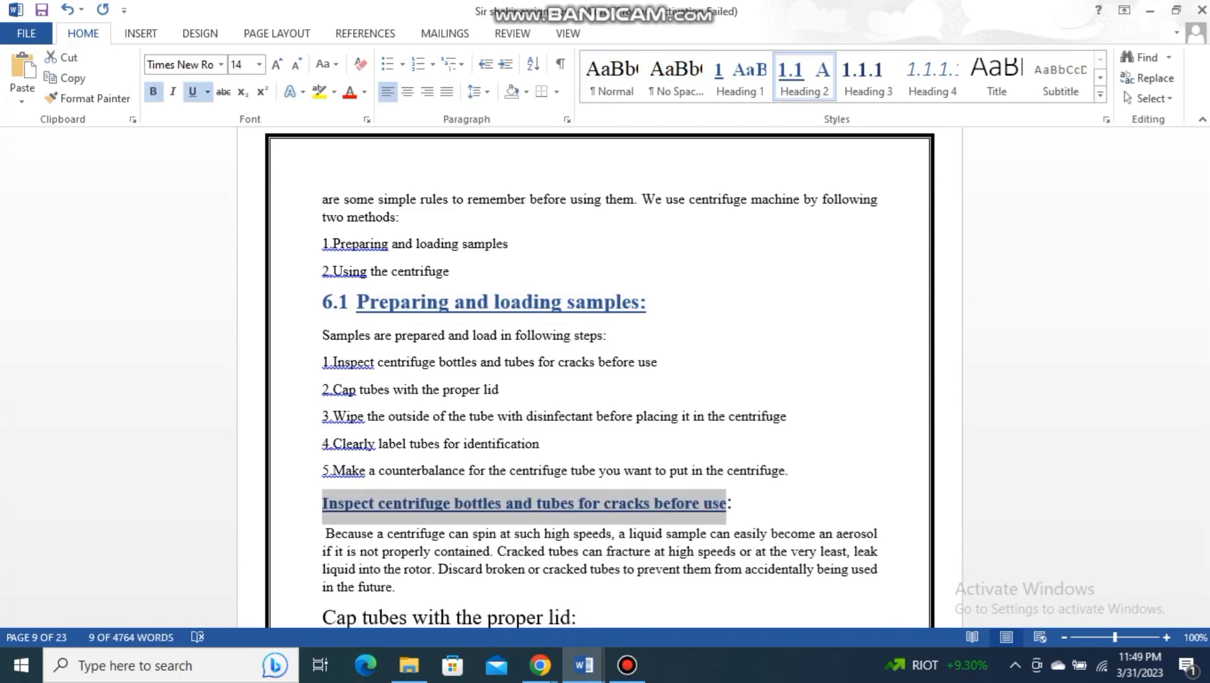
pyautogui.hotkey('ctrl', 'alt', '2')
pyautogui.scroll(-15, 599, 380)
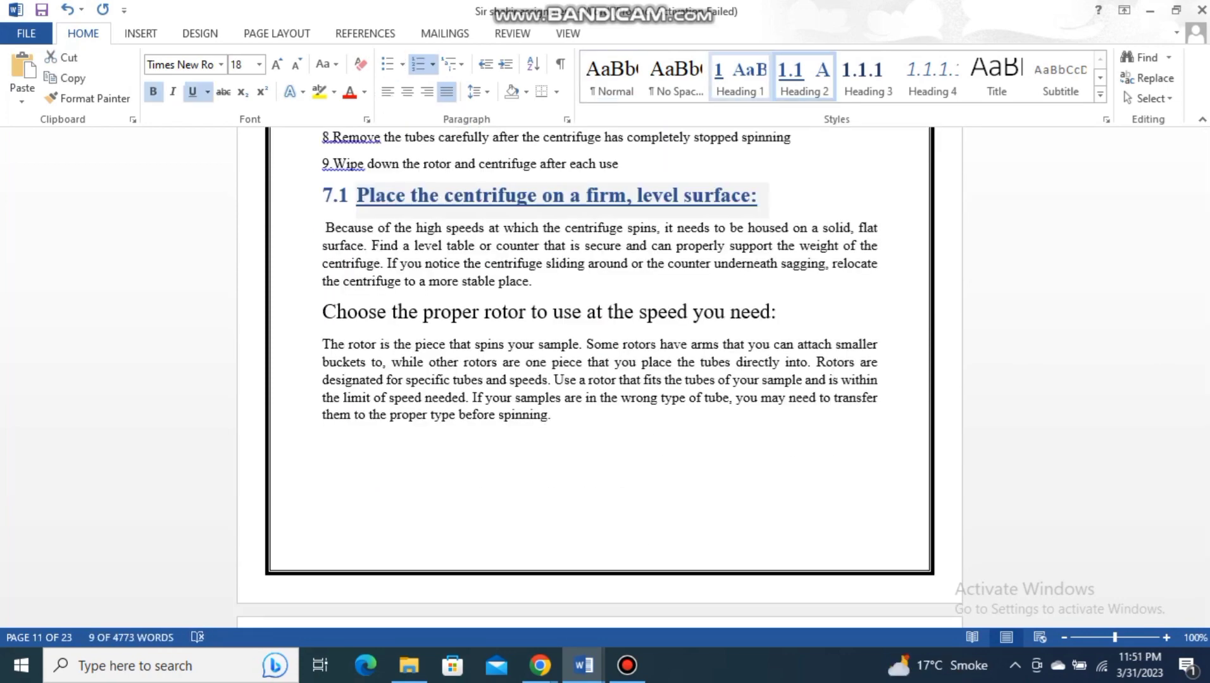
# - Insert an Automatic Table 1 table of contents at the end of the document, below the reference links
pyautogui.moveTo(1205, 377); pyautogui.dragTo(1205, 604)
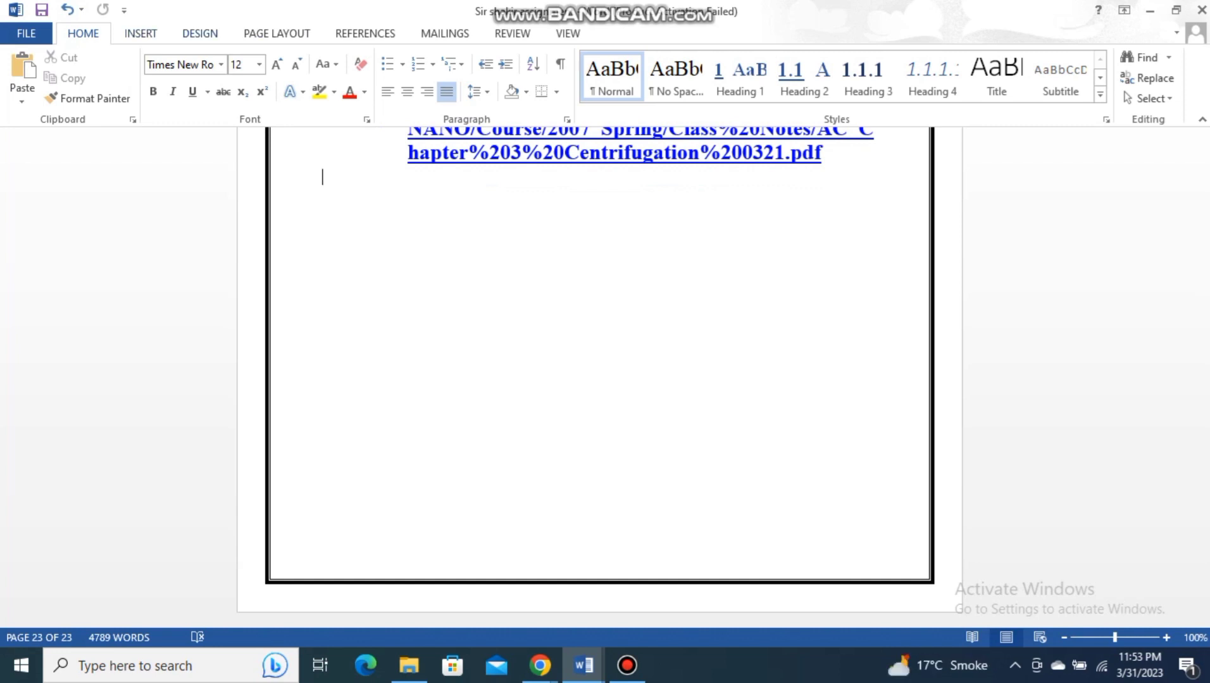
pyautogui.click(199, 34)
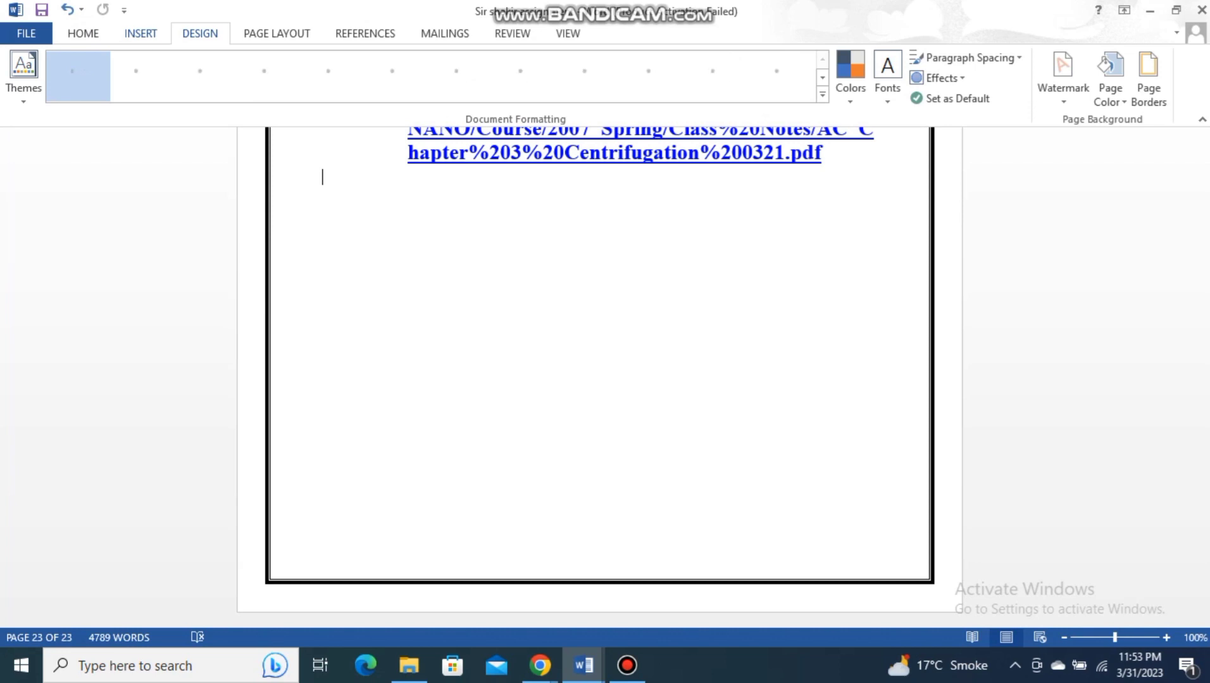
pyautogui.click(140, 34)
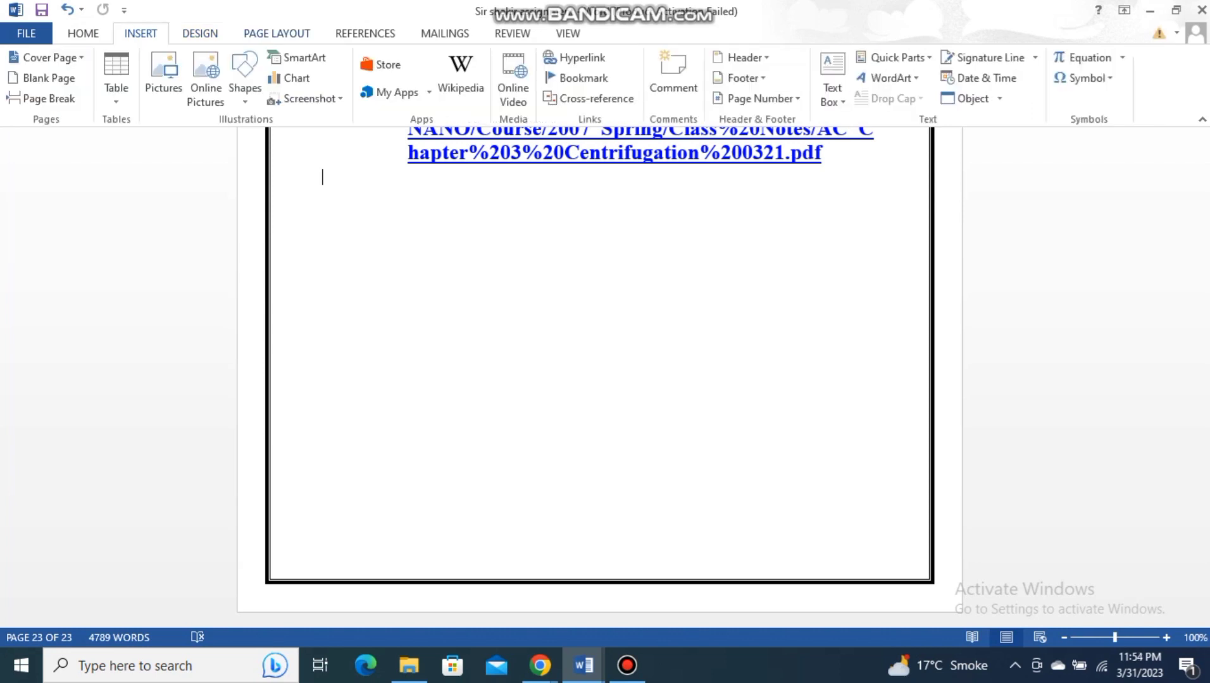
pyautogui.click(276, 33)
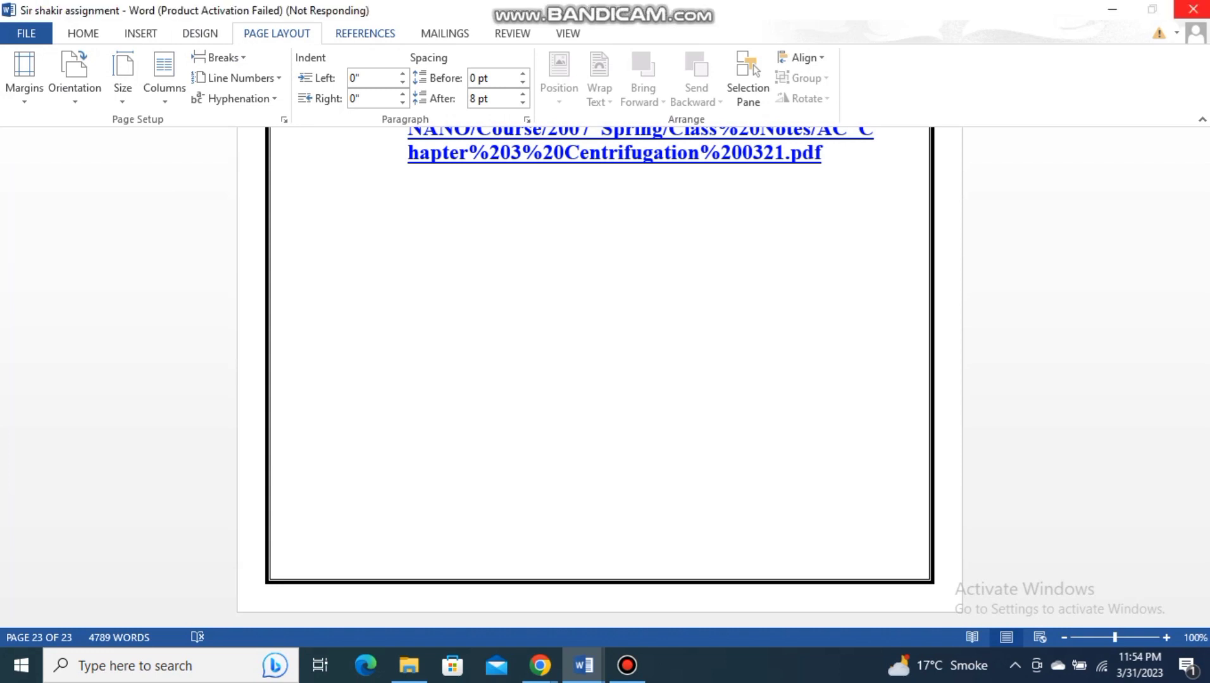
pyautogui.click(365, 34)
pyautogui.click(512, 34)
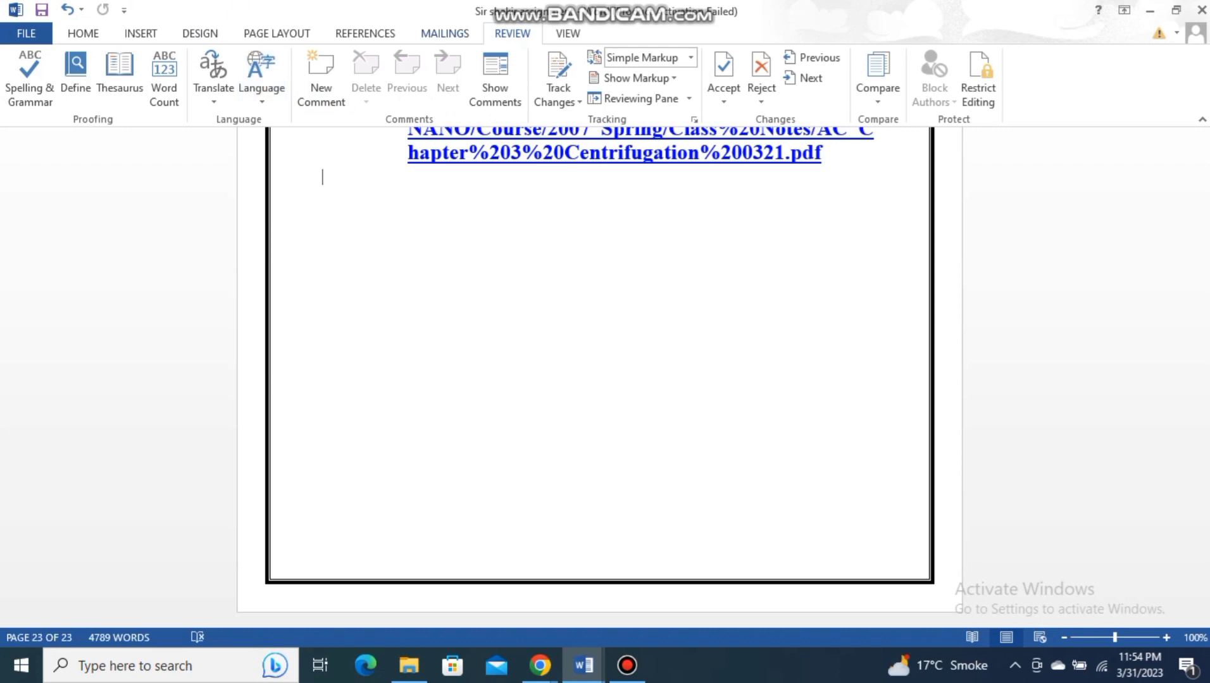
pyautogui.click(365, 33)
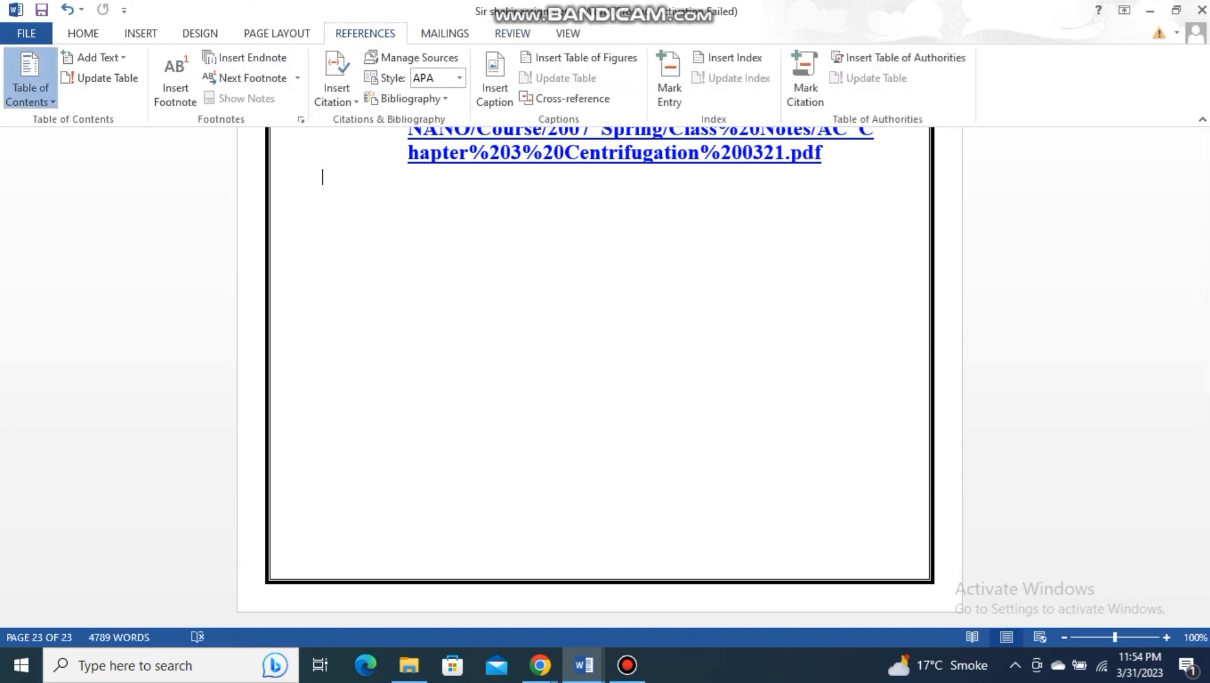
pyautogui.click(30, 82)
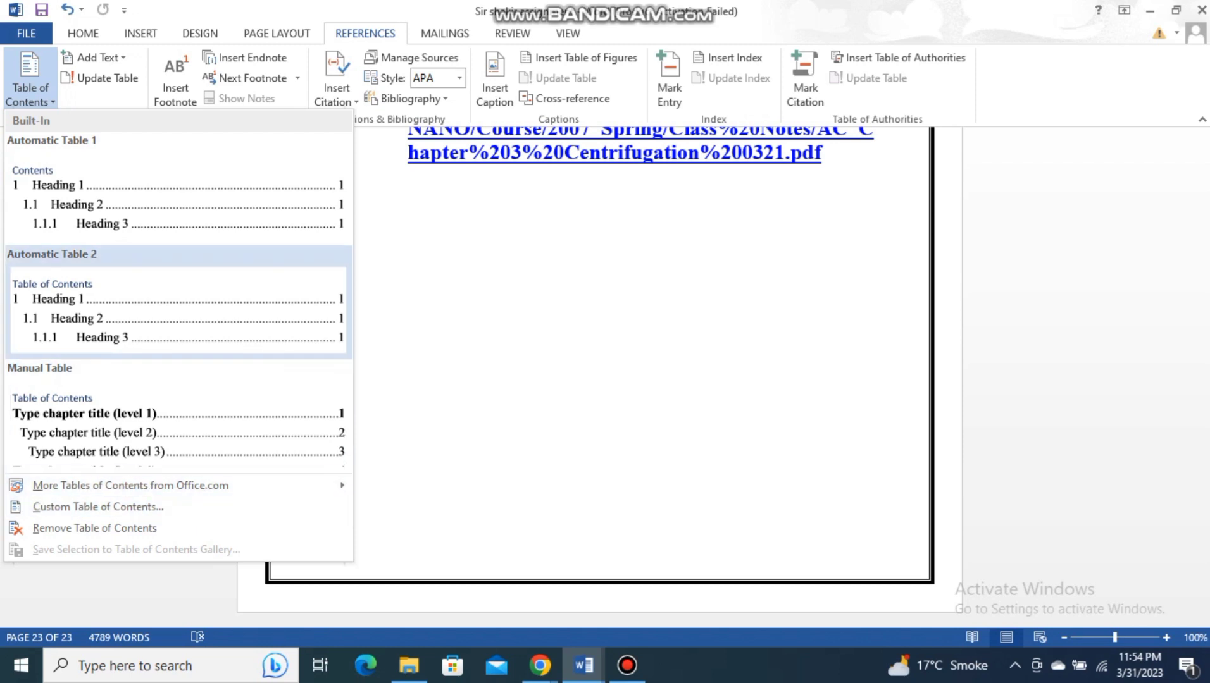
pyautogui.click(87, 226)
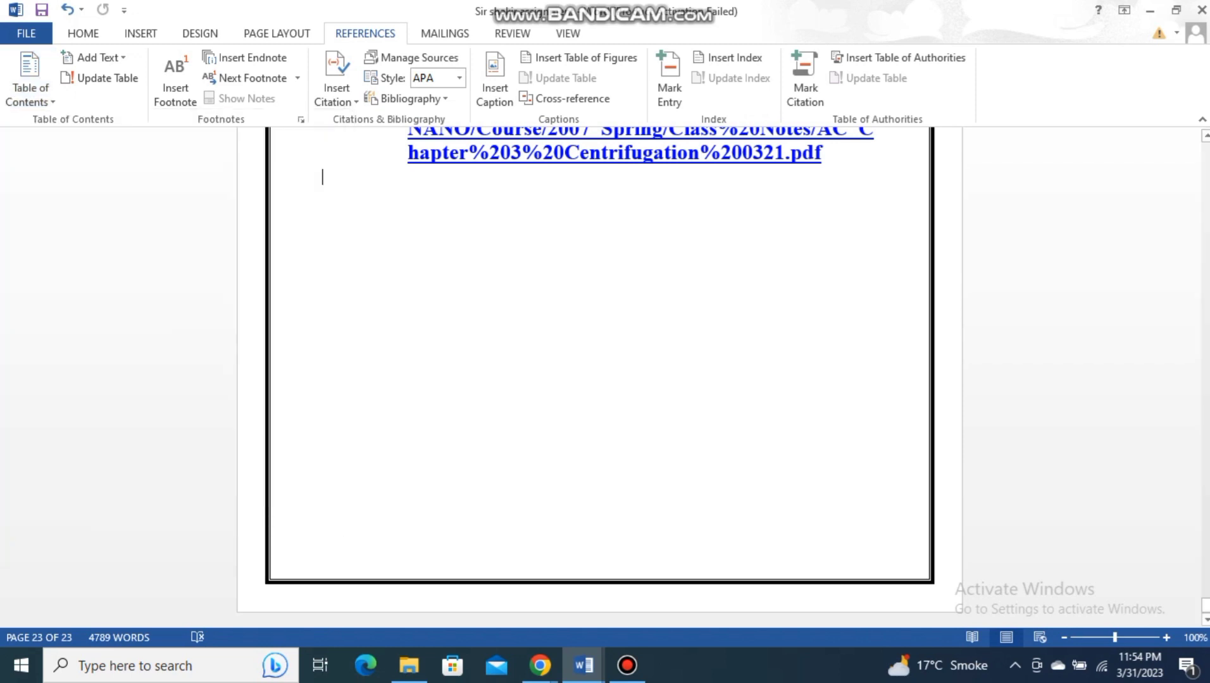
# - Check the table of contents at the document's end and undo its insertion
pyautogui.scroll(8, 600, 377)
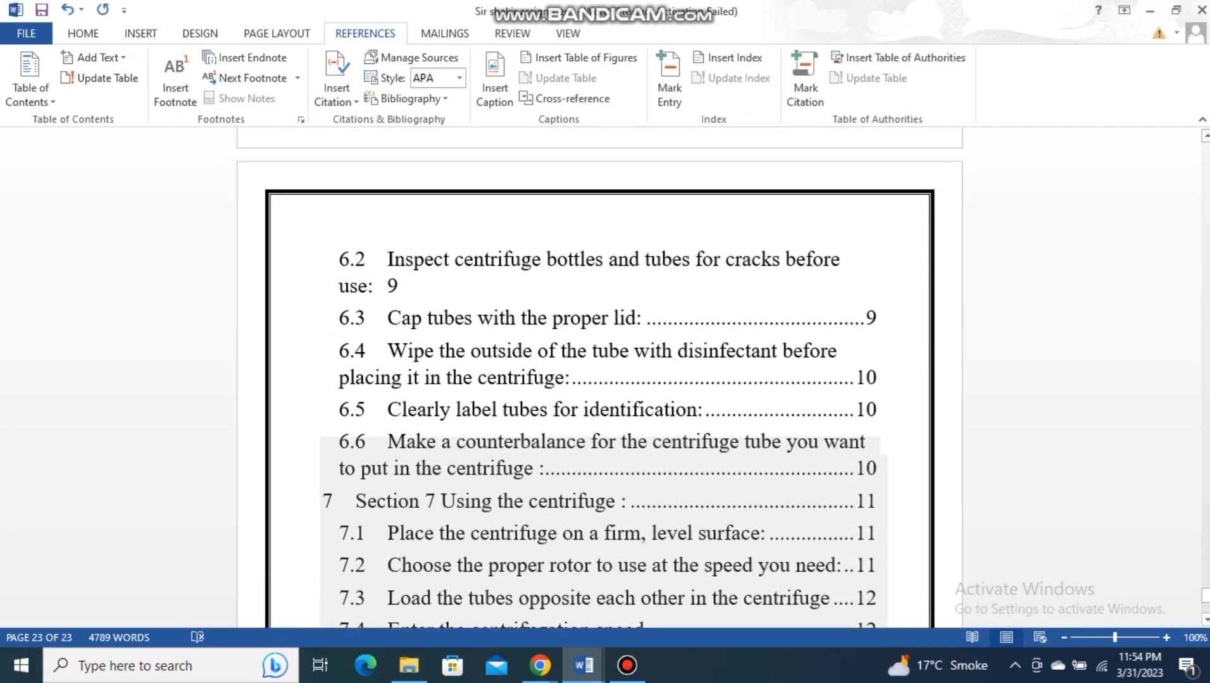
pyautogui.scroll(5, 600, 377)
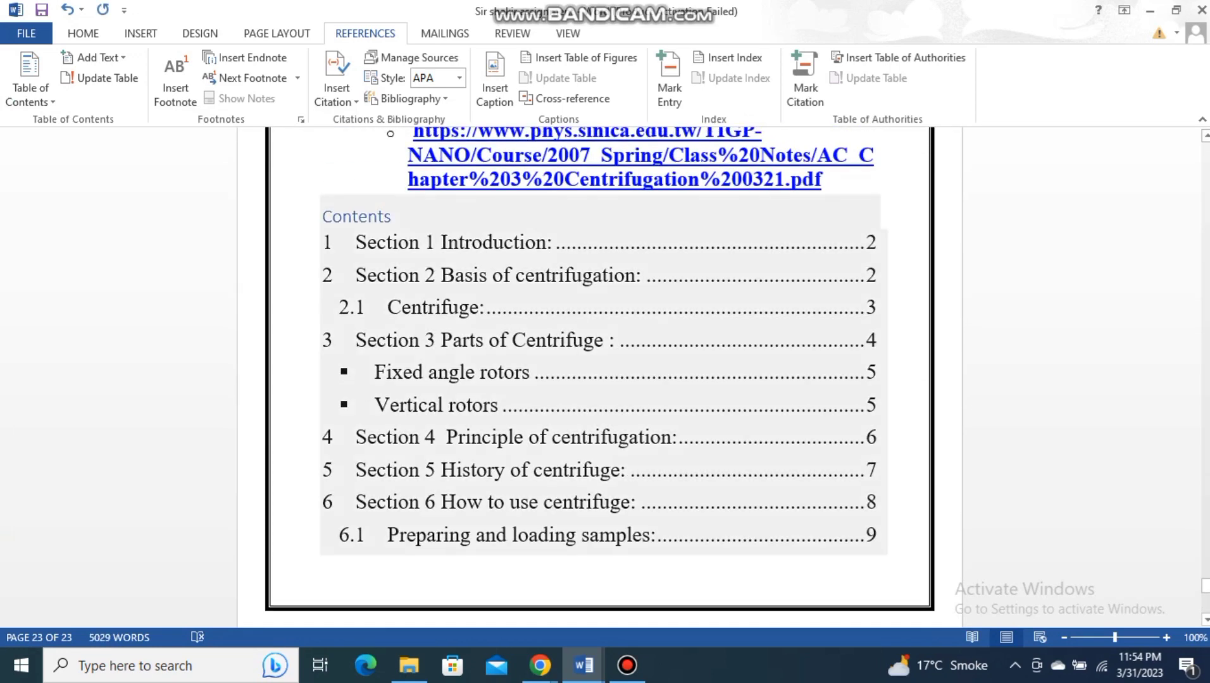
pyautogui.scroll(-5, 526, 456)
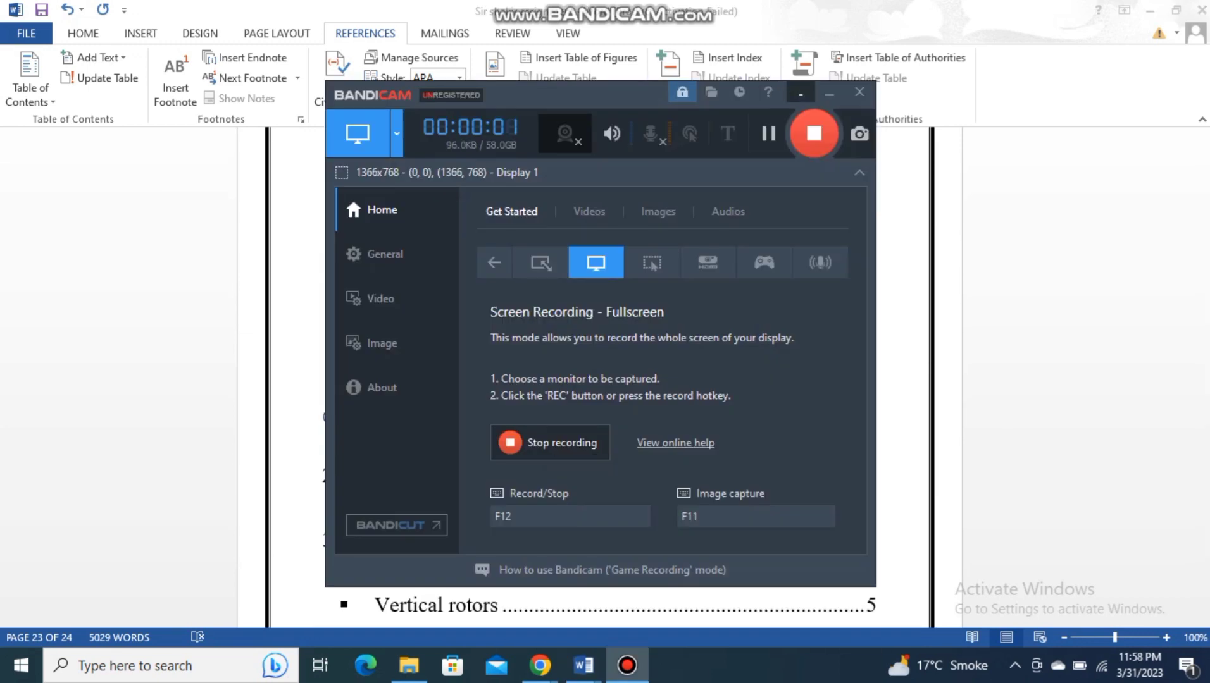
pyautogui.click(829, 93)
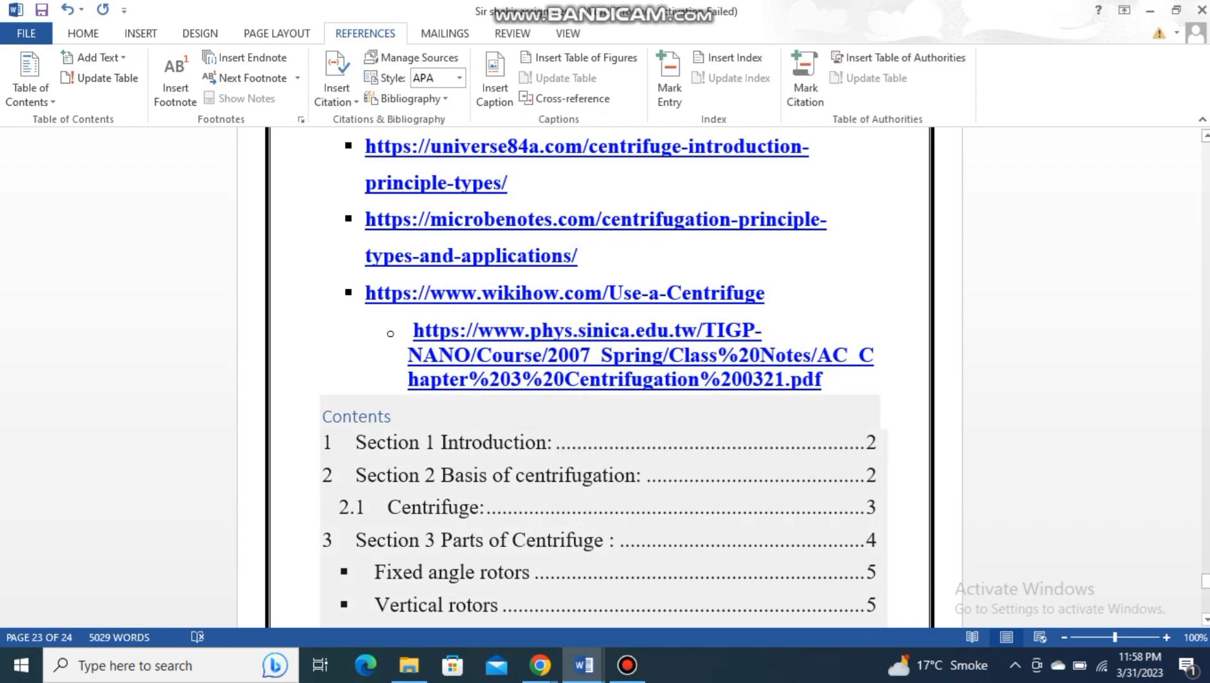
pyautogui.hotkey('ctrl', 'z')
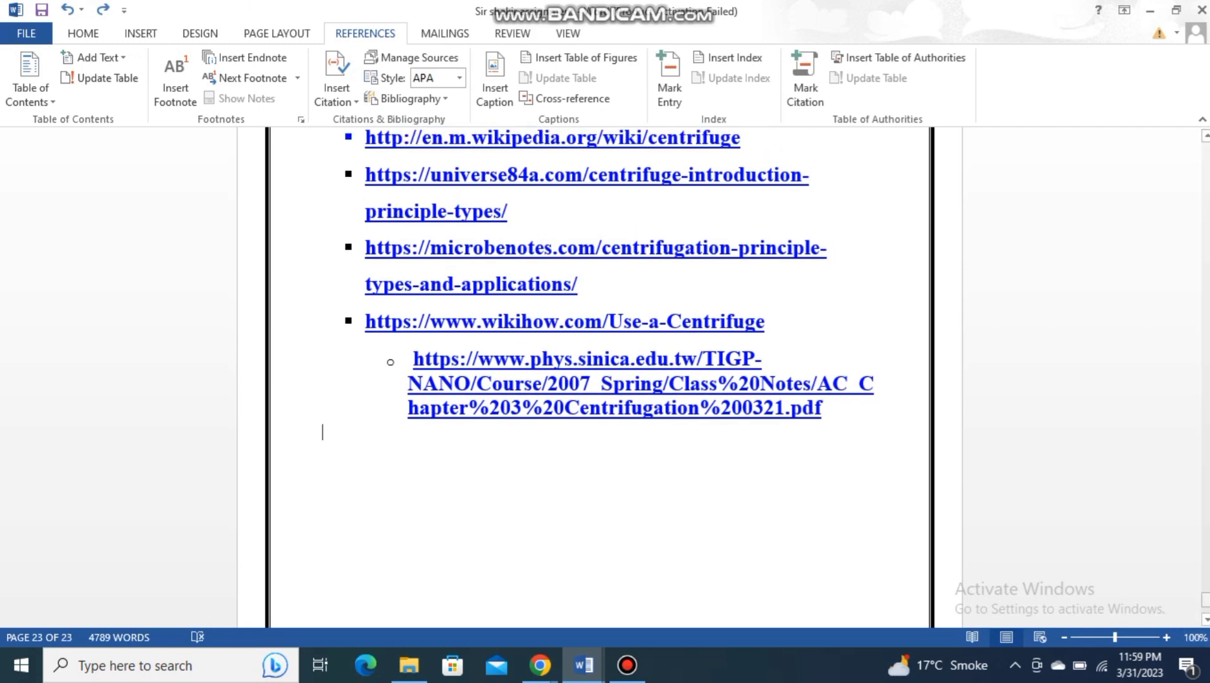
# - Add a new line and a page break below the "Institute of Zoology Punjab University Lahore" line on the cover page
pyautogui.moveTo(1205, 600); pyautogui.dragTo(1205, 147)
pyautogui.scroll(-9, 599, 377)
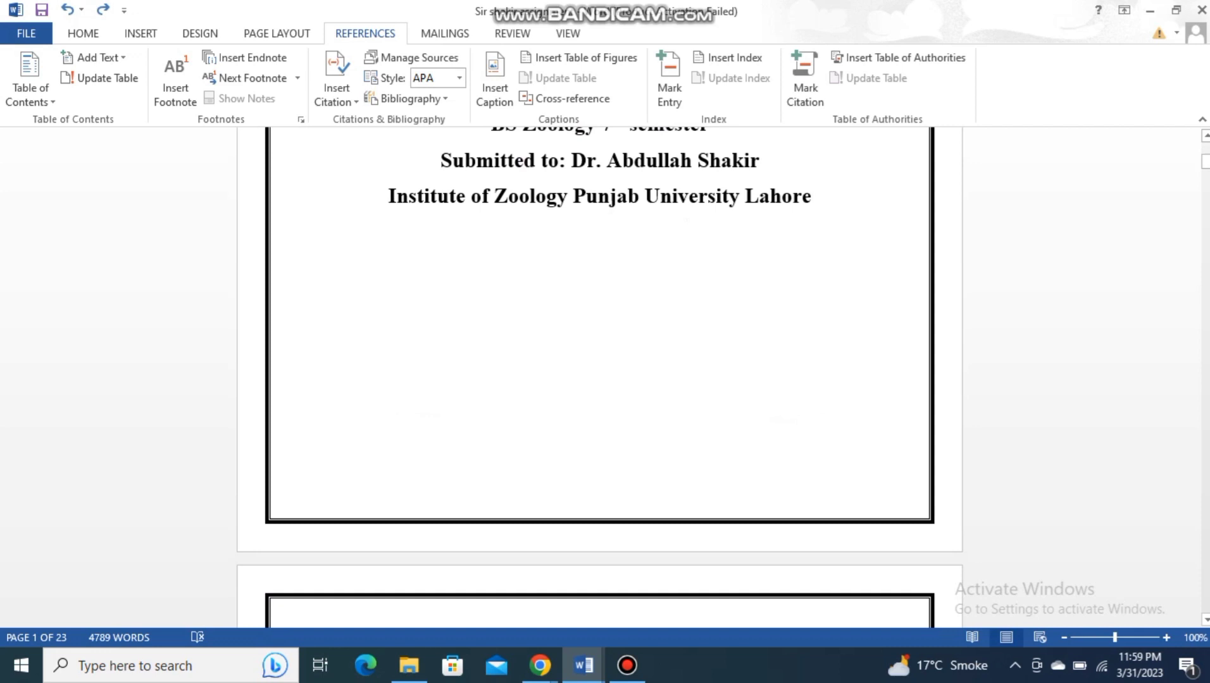
pyautogui.press('Return')
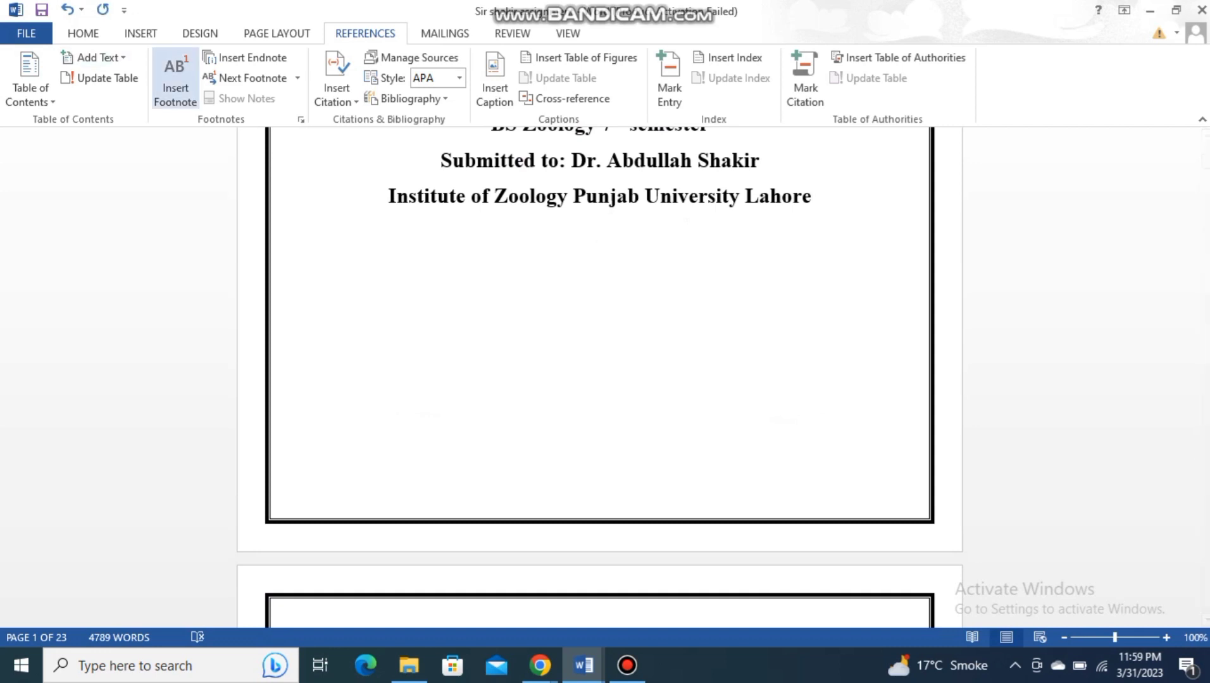
pyautogui.click(140, 33)
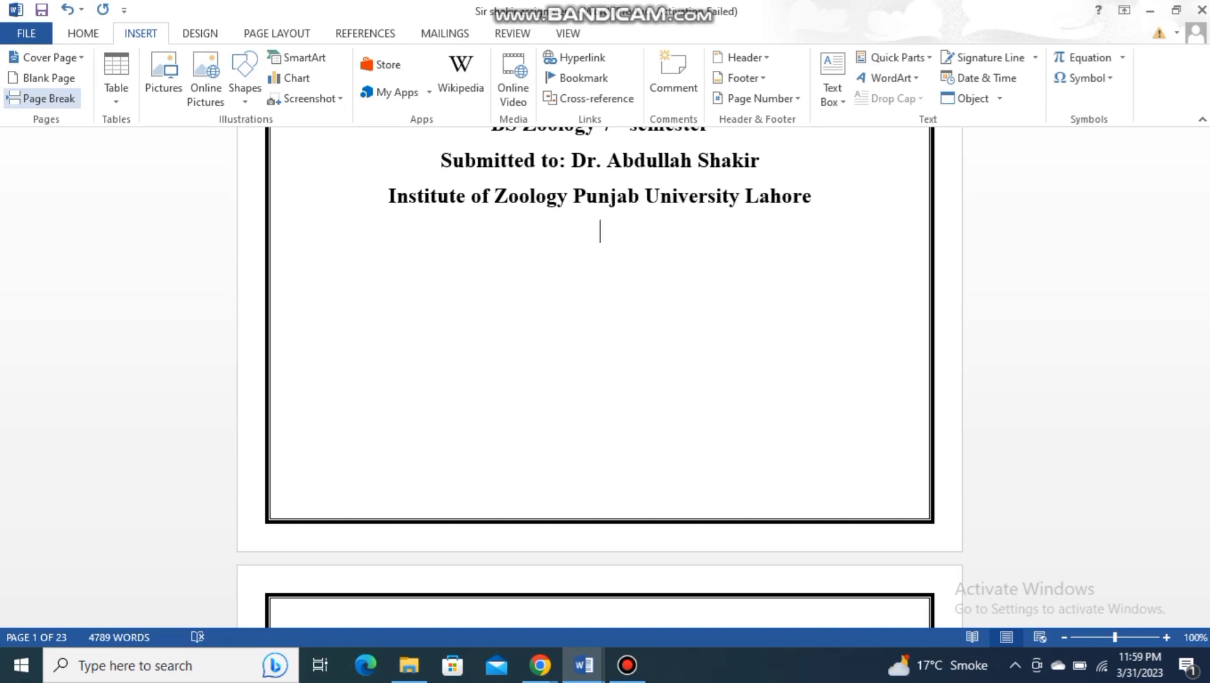
pyautogui.click(42, 78)
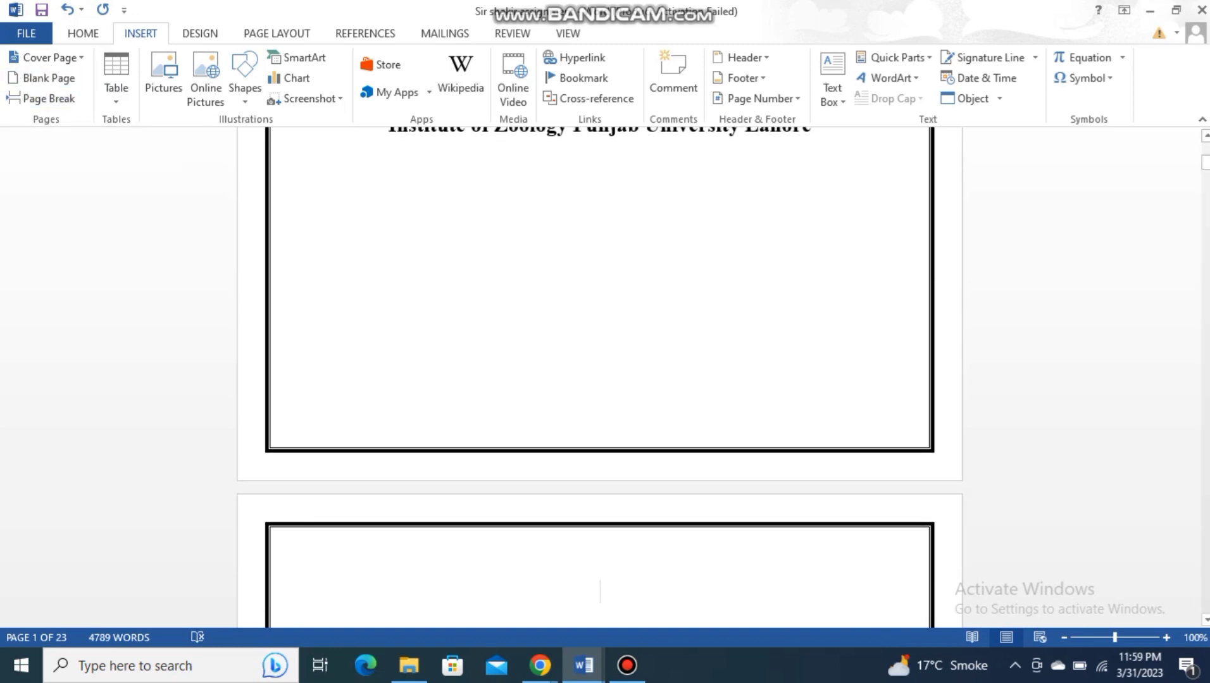
pyautogui.scroll(-15, 600, 380)
pyautogui.scroll(17, 600, 379)
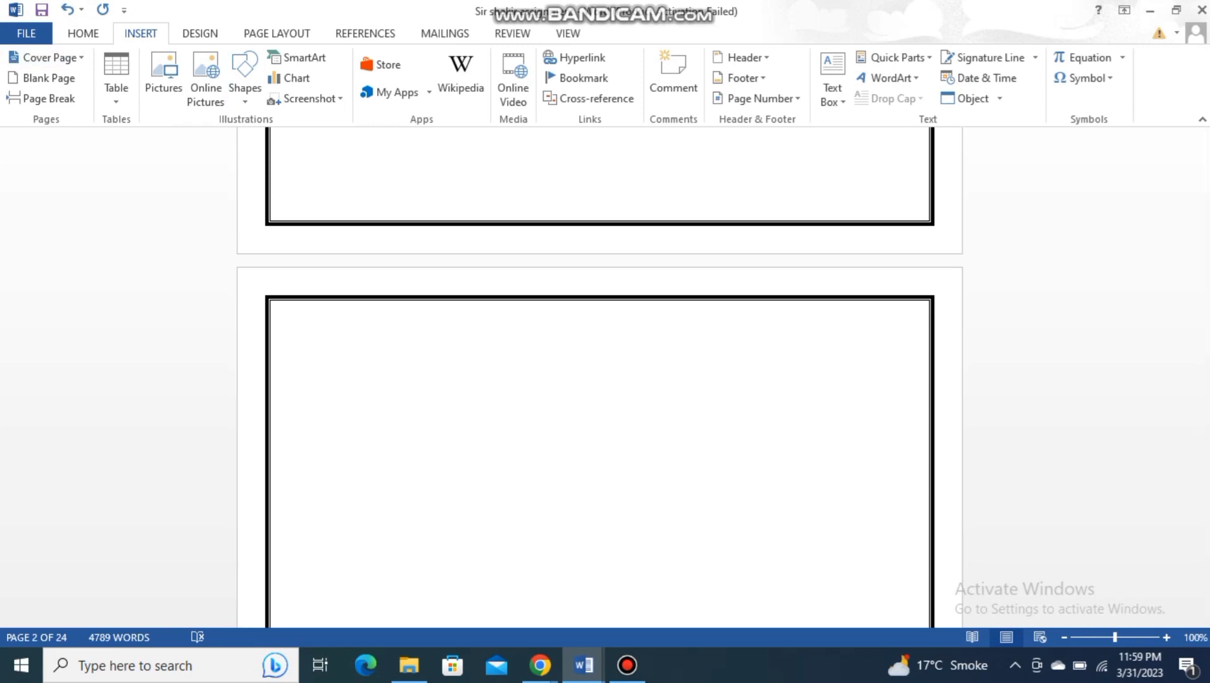
# - Insert an Automatic Table 1 table of contents at the top of the page following the cover page
pyautogui.doubleClick(365, 33)
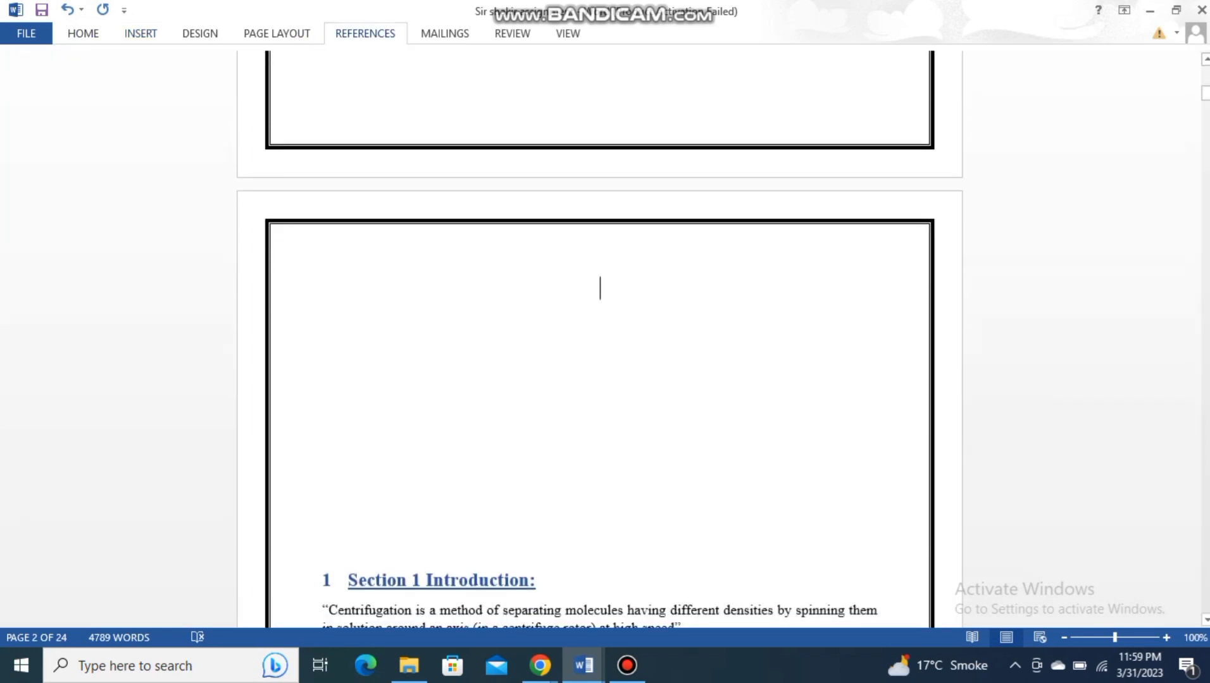
pyautogui.click(365, 34)
pyautogui.doubleClick(365, 34)
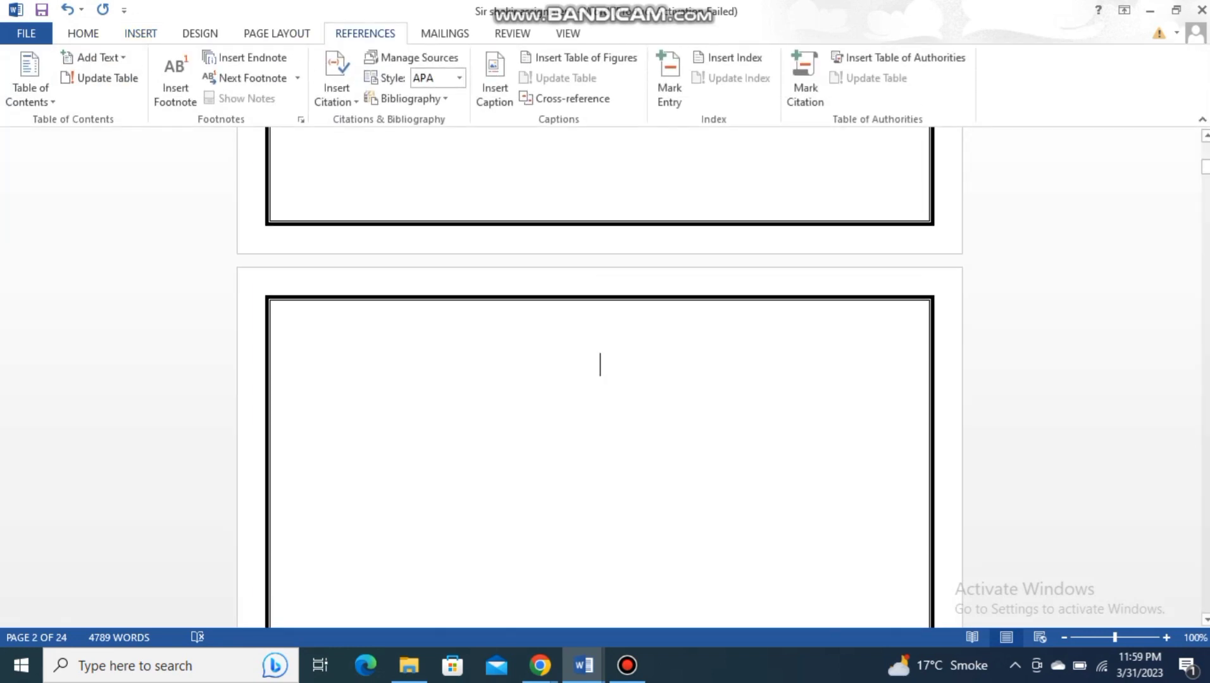
pyautogui.doubleClick(365, 34)
pyautogui.click(365, 33)
pyautogui.doubleClick(365, 34)
pyautogui.click(30, 88)
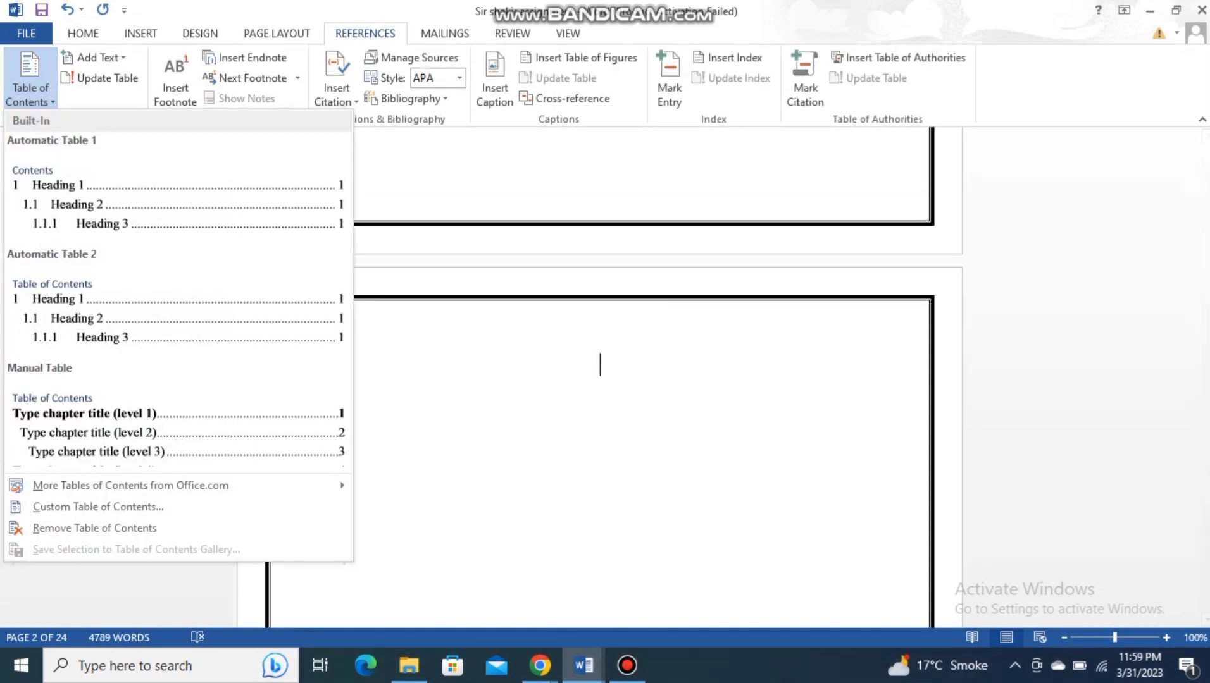
pyautogui.click(82, 190)
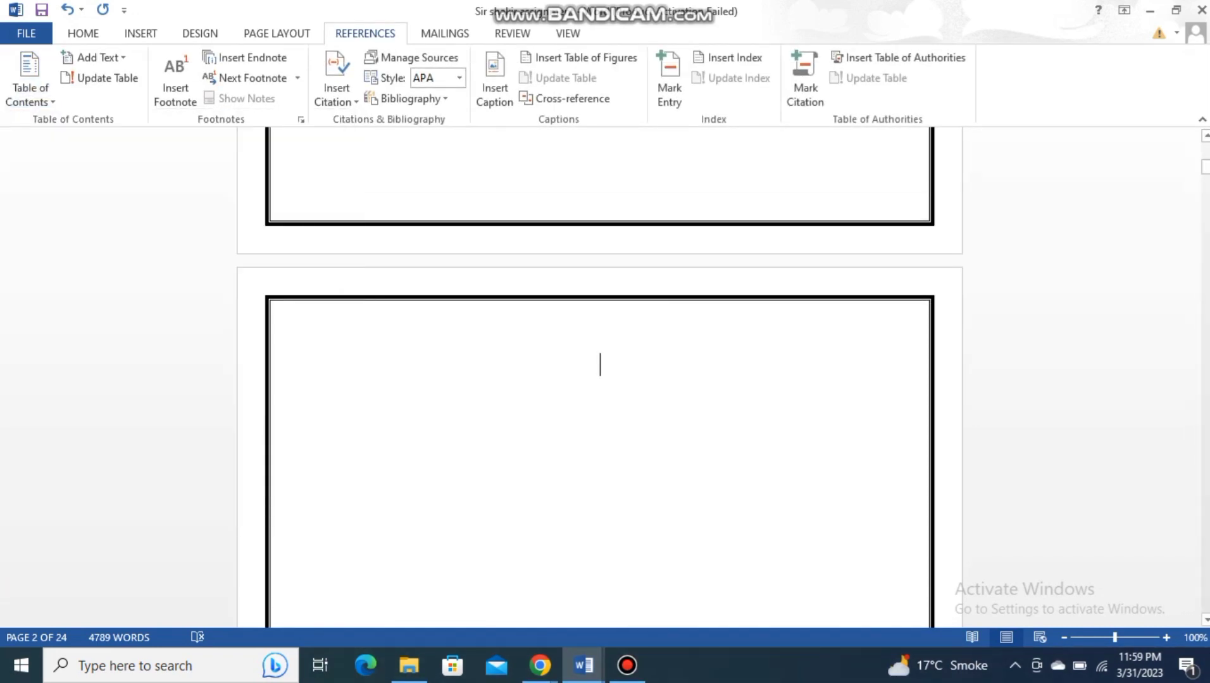
pyautogui.scroll(20, 600, 380)
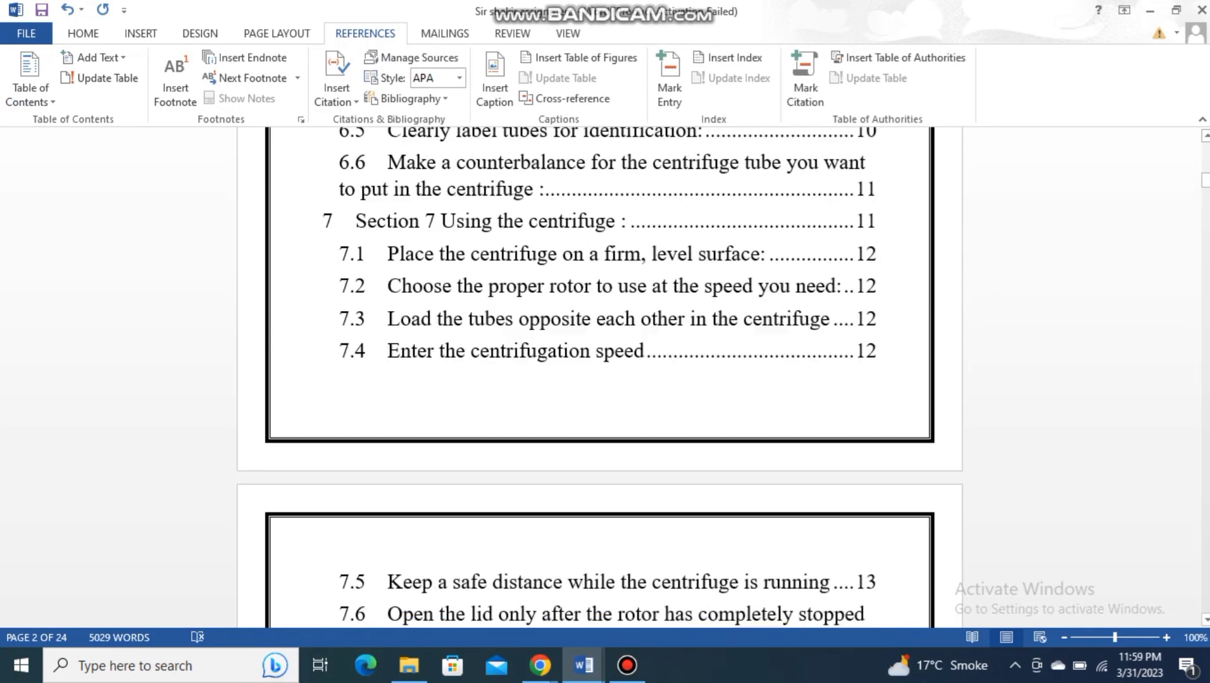
pyautogui.scroll(-15, 600, 379)
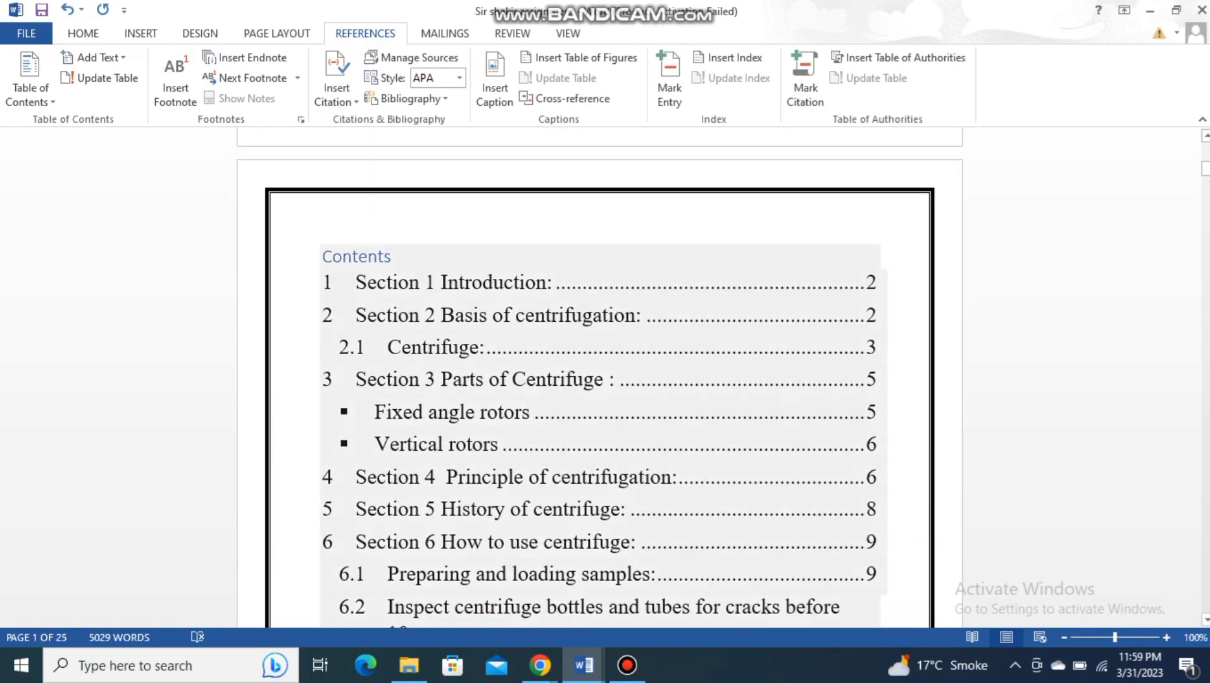
# - Make all entries of the table of contents bold, from Section 1 to Section 10, and save the document
pyautogui.moveTo(323, 282); pyautogui.dragTo(687, 408)
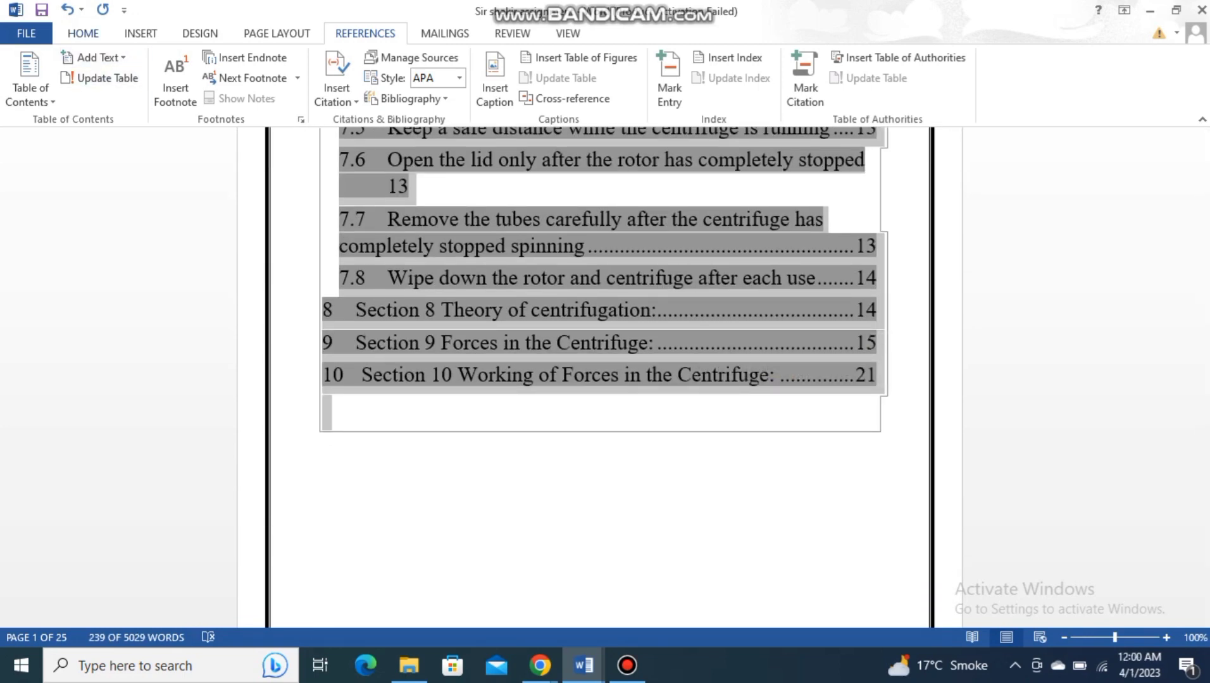
pyautogui.click(83, 33)
pyautogui.click(153, 92)
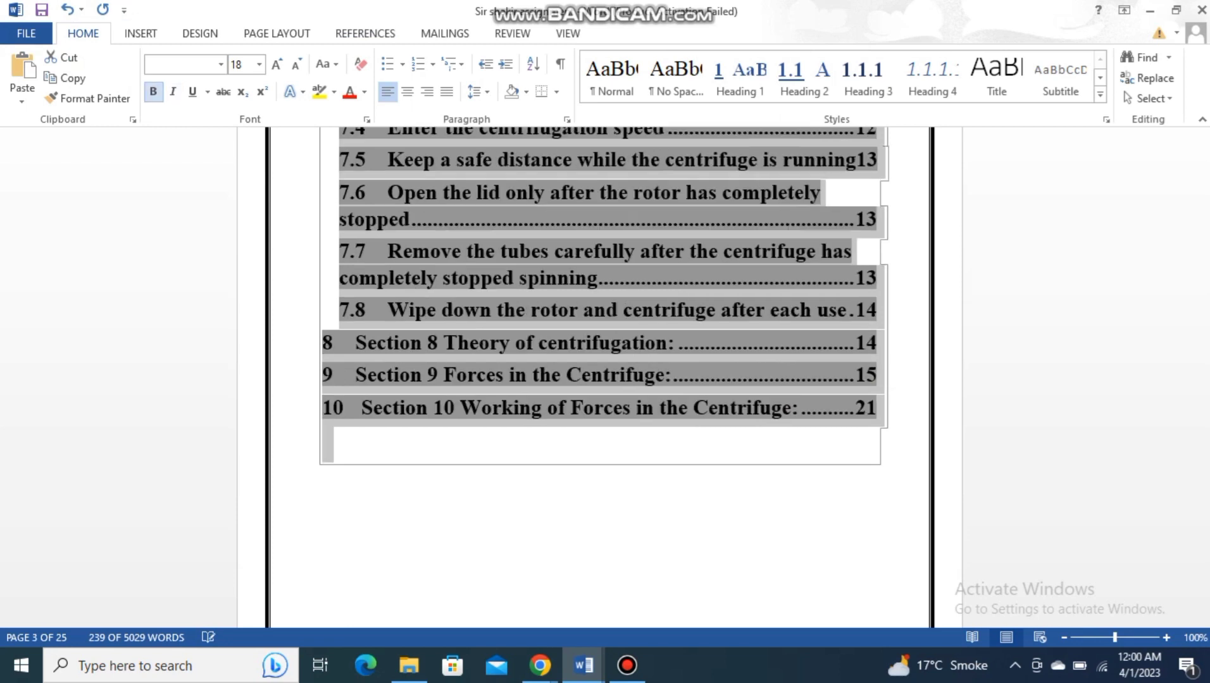
pyautogui.hotkey('ctrl', 's')
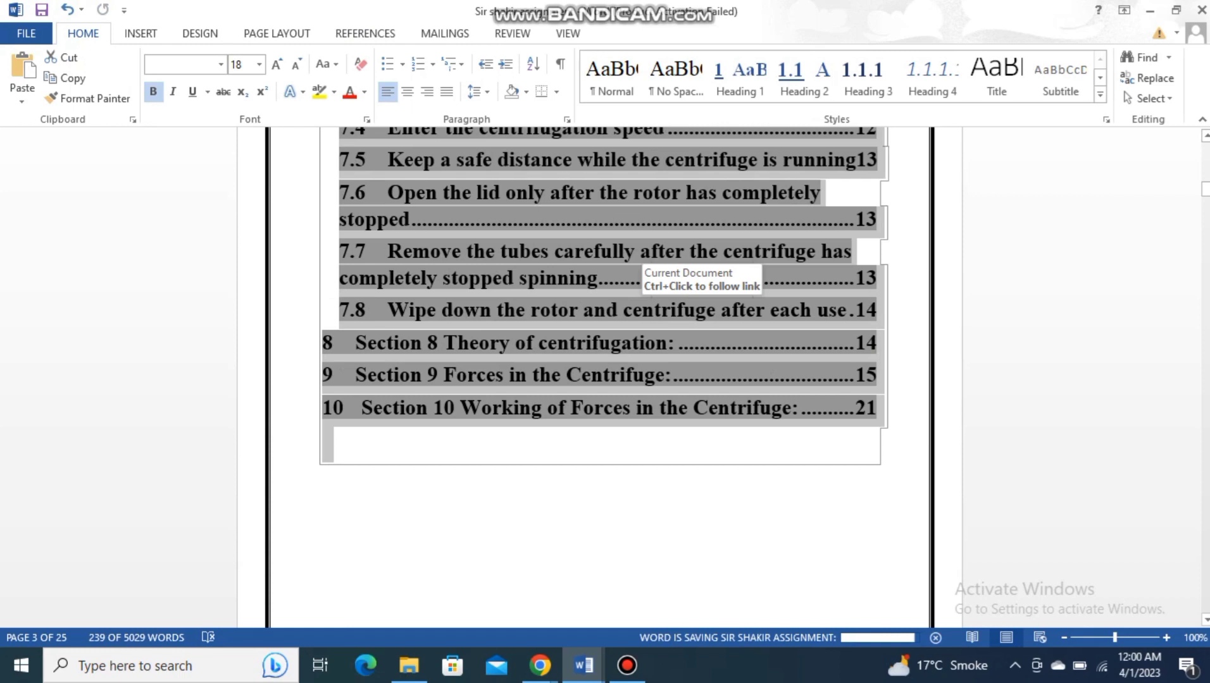
# - Look through the cover page, the table of contents and the section pages that follow it
pyautogui.scroll(20, 645, 310)
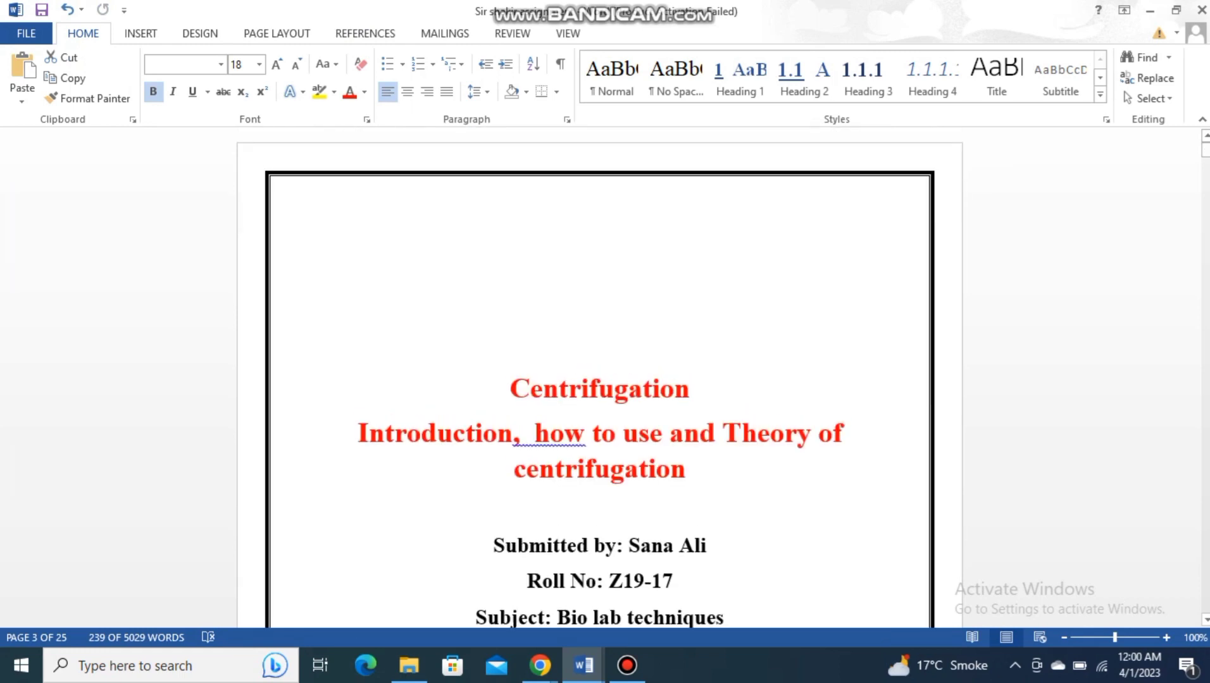
pyautogui.scroll(-12, 599, 380)
pyautogui.click(393, 305)
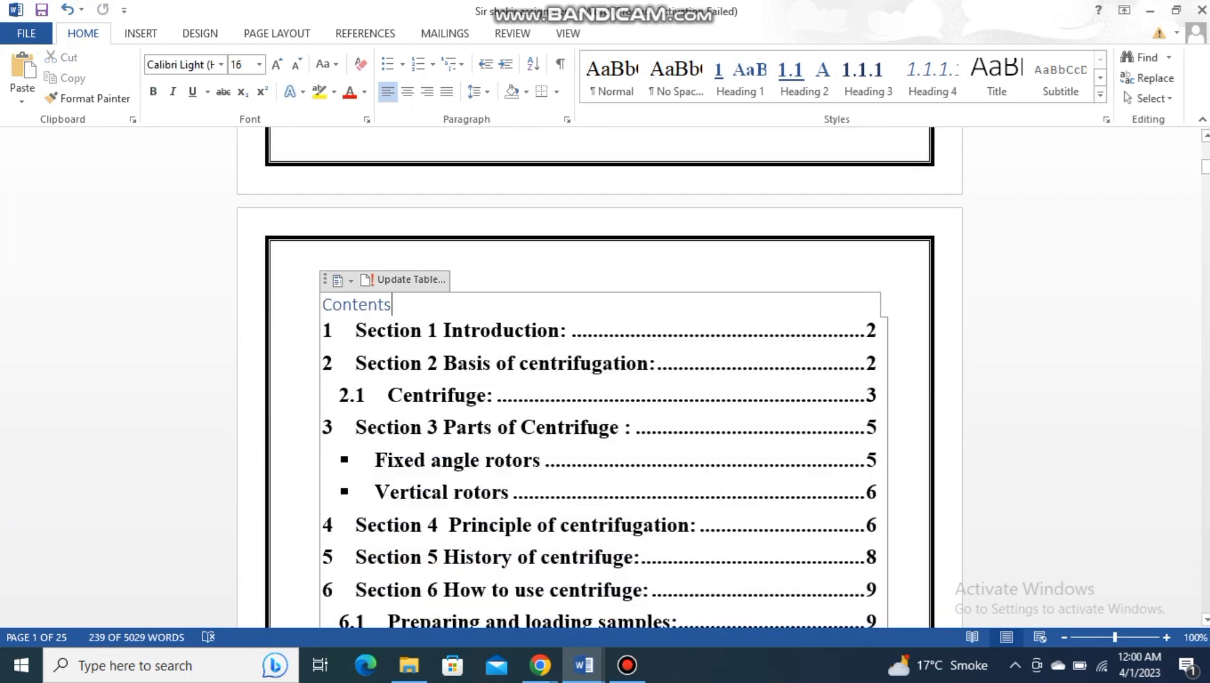
pyautogui.scroll(-3, 599, 379)
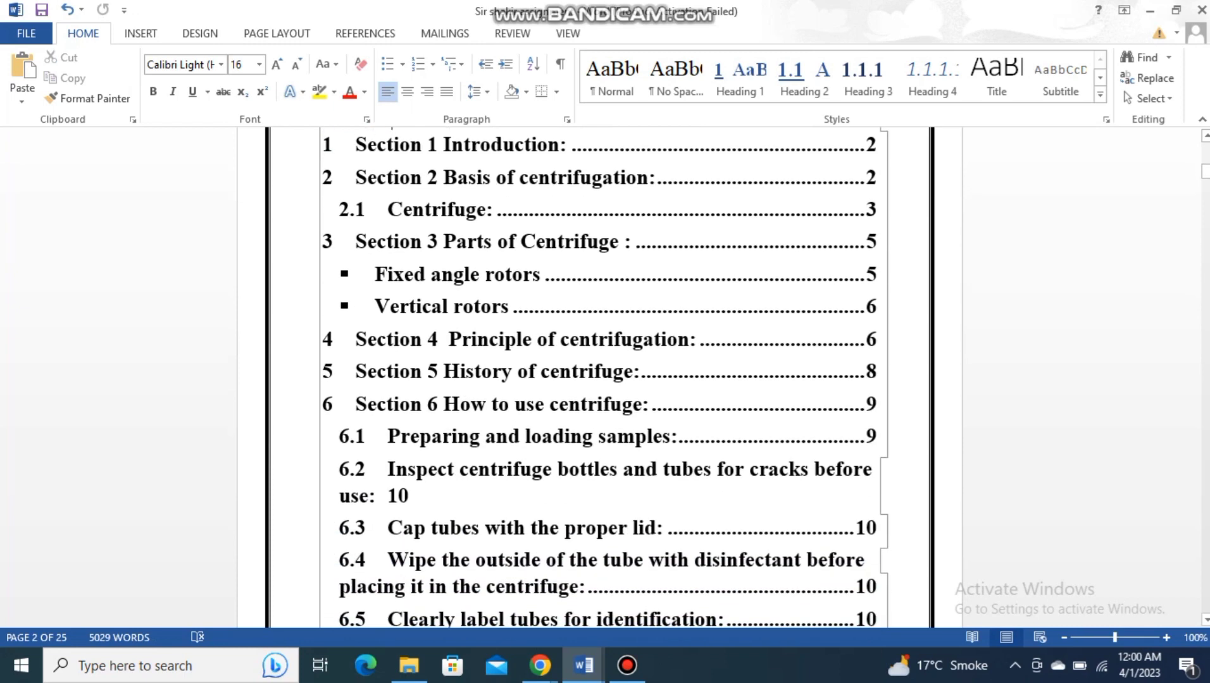
pyautogui.scroll(1, 599, 380)
pyautogui.scroll(-2, 599, 380)
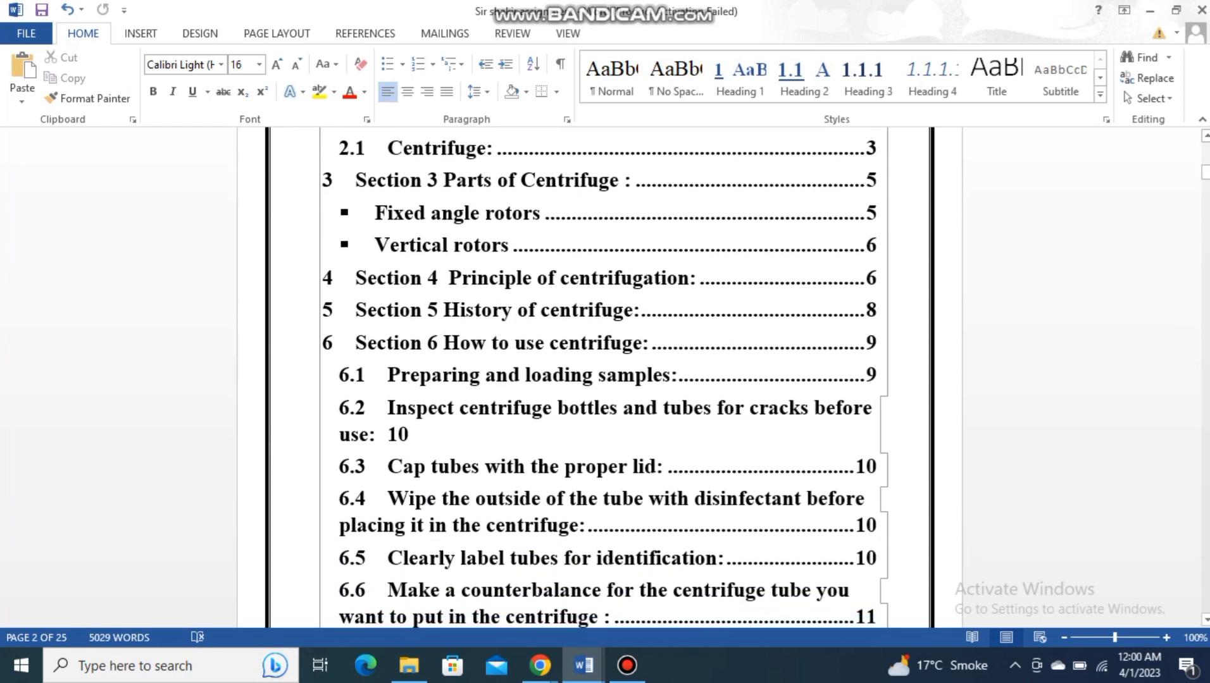
pyautogui.scroll(-15, 599, 380)
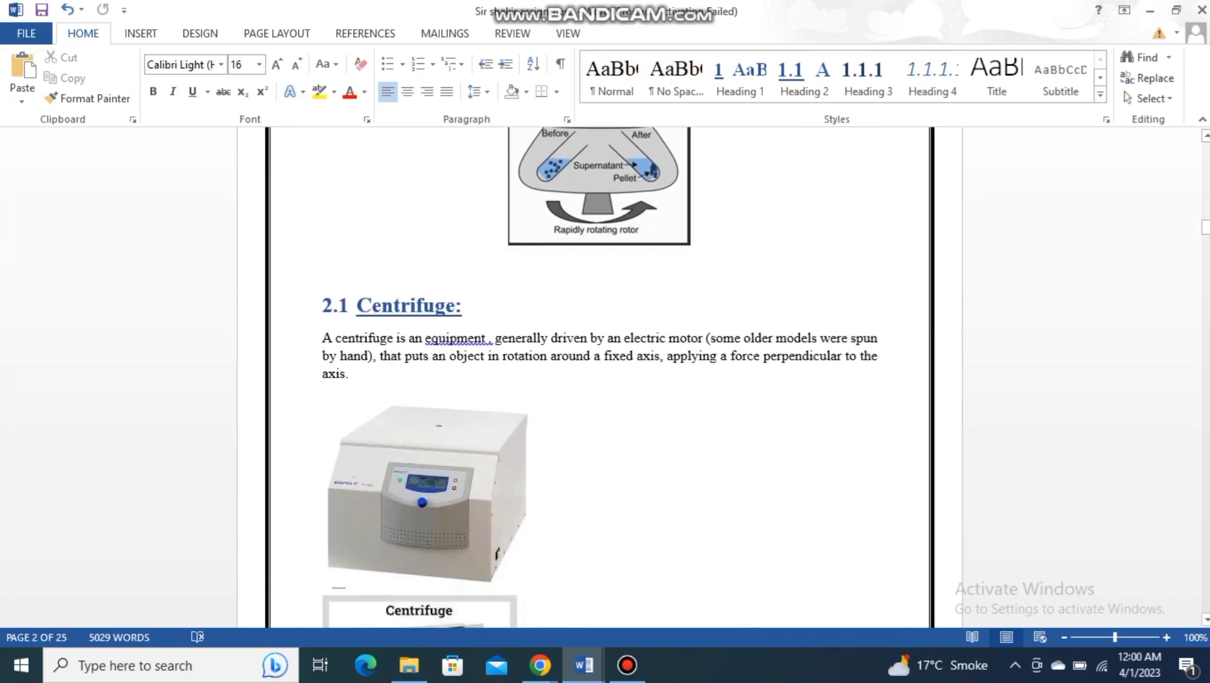
# - Copy the opening lines of the page after section 2.1, from "A centrifuge is a machine" through "solid-liquid suspension mixture."
pyautogui.scroll(-2, 599, 380)
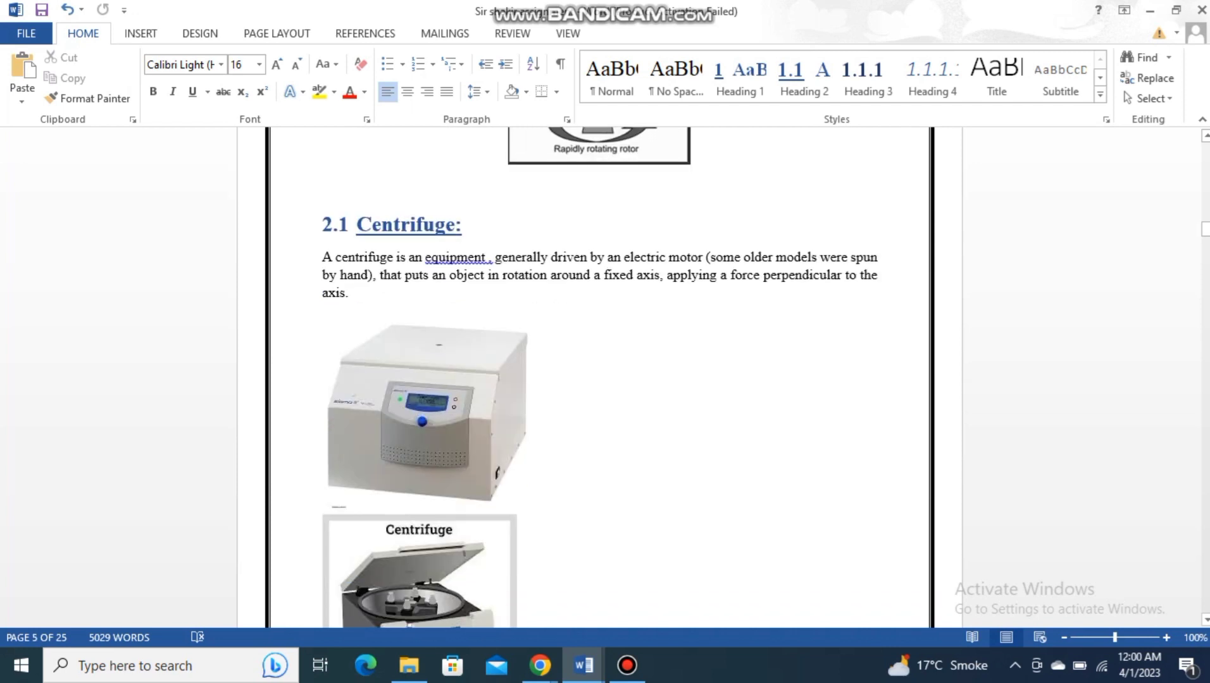
pyautogui.click(350, 293)
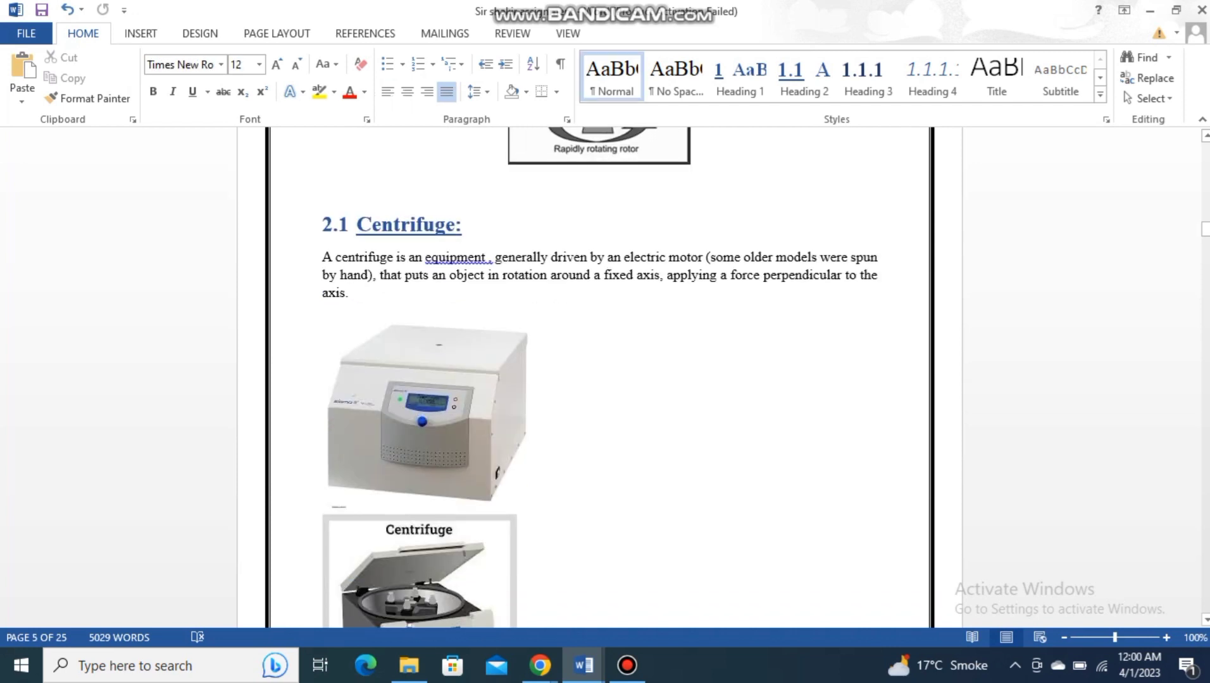
pyautogui.scroll(-15, 599, 380)
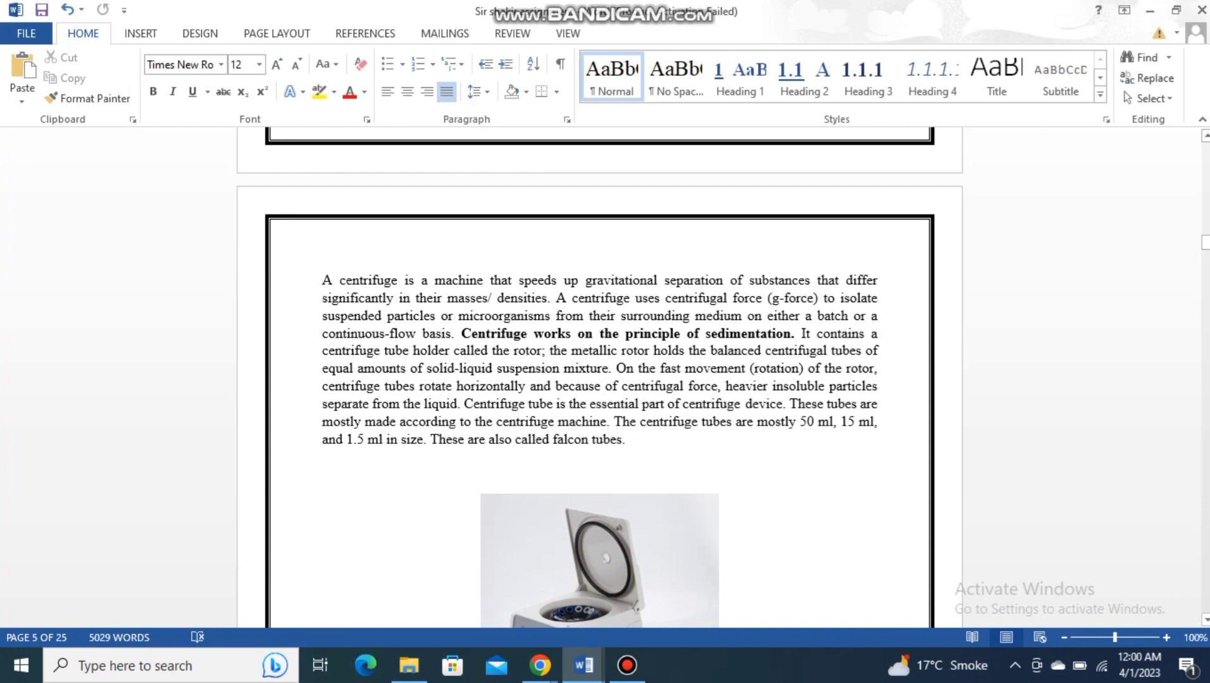
pyautogui.moveTo(322, 280); pyautogui.dragTo(614, 369)
pyautogui.rightClick(555, 348)
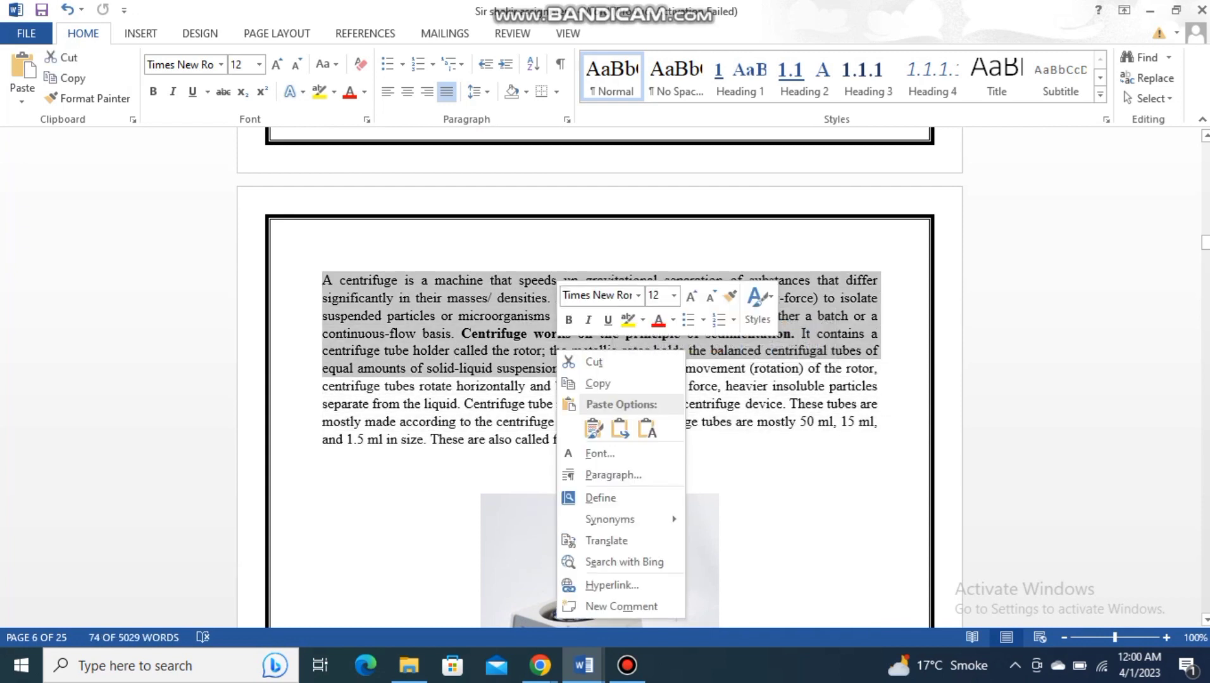
pyautogui.click(579, 384)
# - Paste the copied passage as text only at the end of the paragraph under heading 2.1 Centrifuge
pyautogui.scroll(1, 599, 380)
pyautogui.scroll(20, 599, 379)
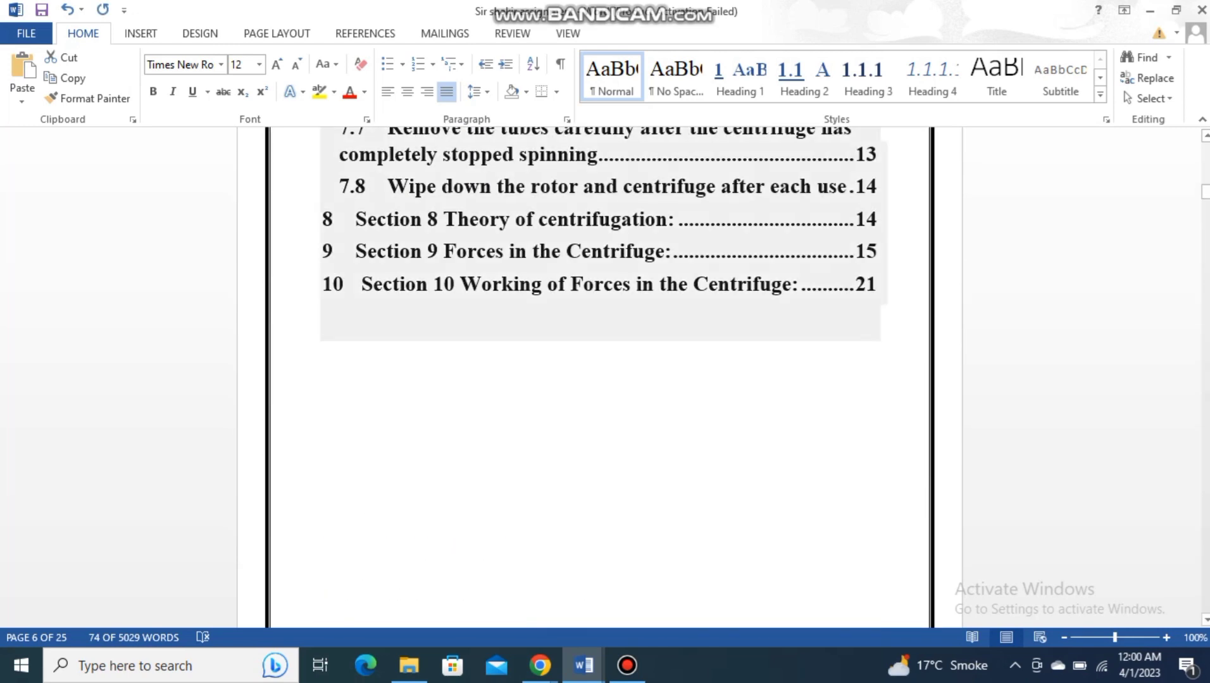
pyautogui.scroll(7, 599, 380)
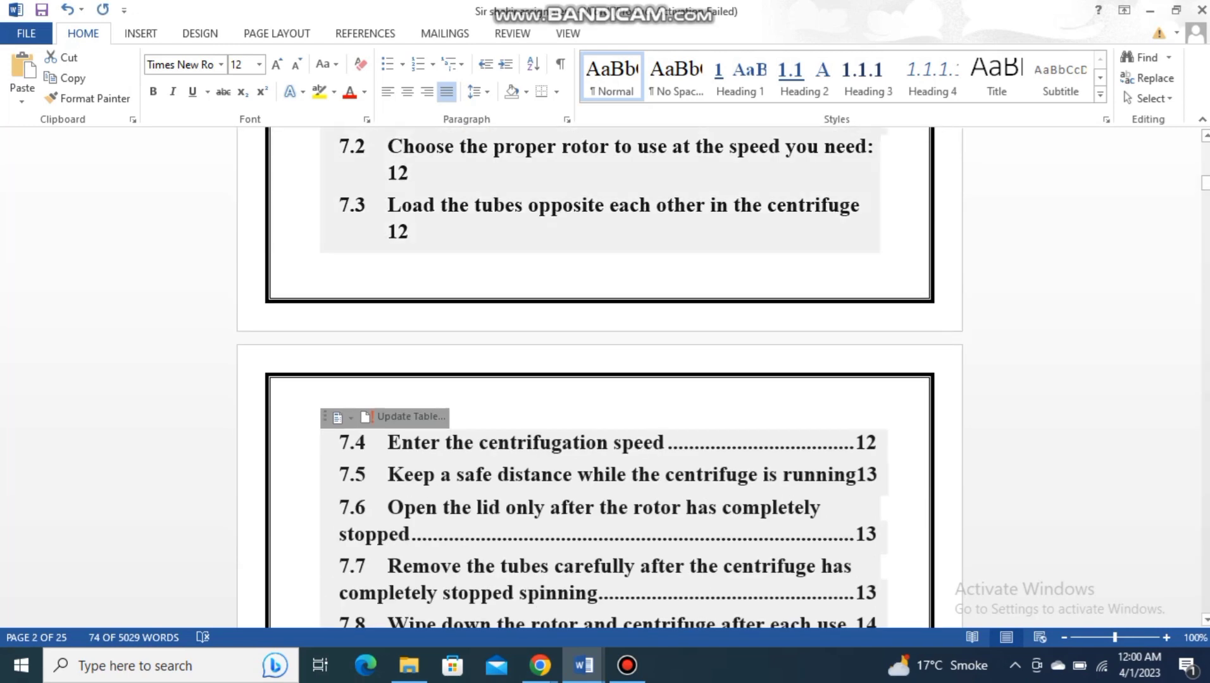
pyautogui.scroll(-15, 599, 379)
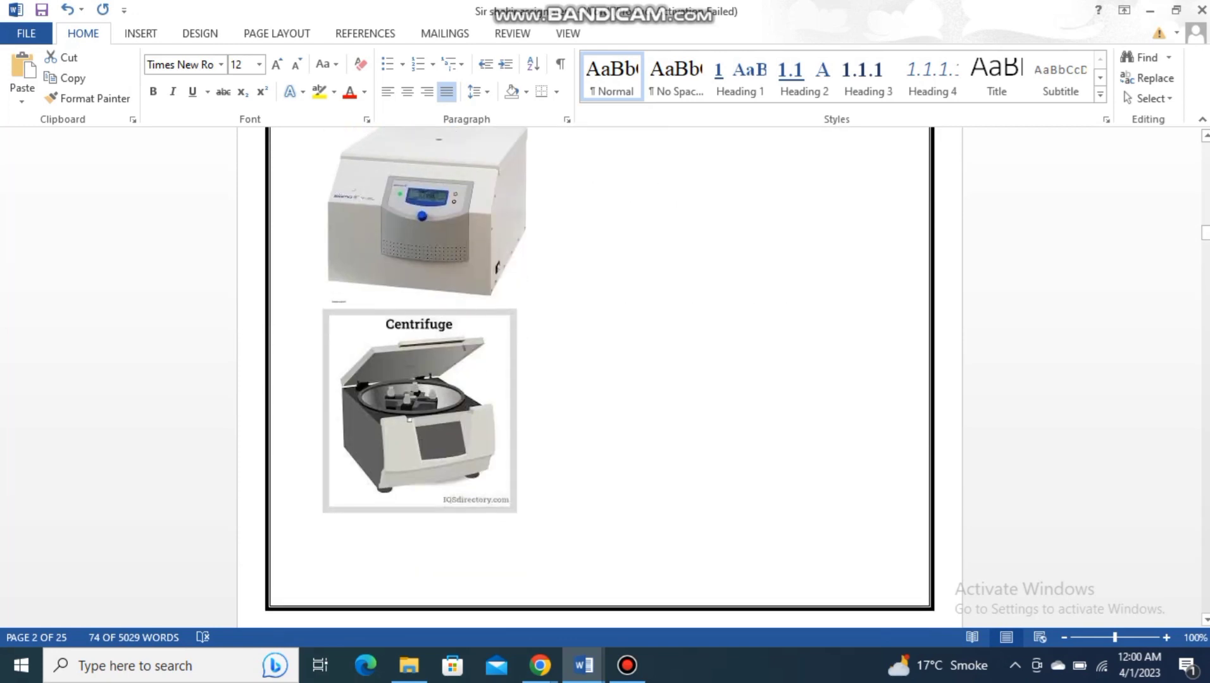
pyautogui.scroll(-3, 599, 380)
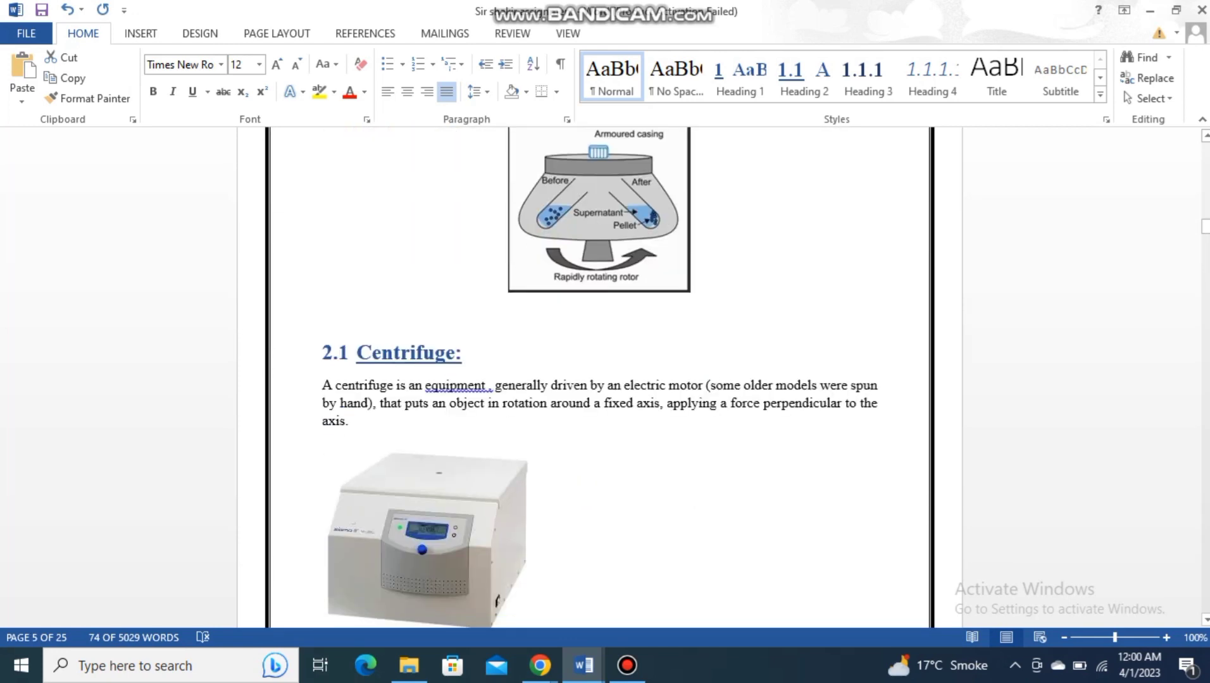
pyautogui.rightClick(393, 431)
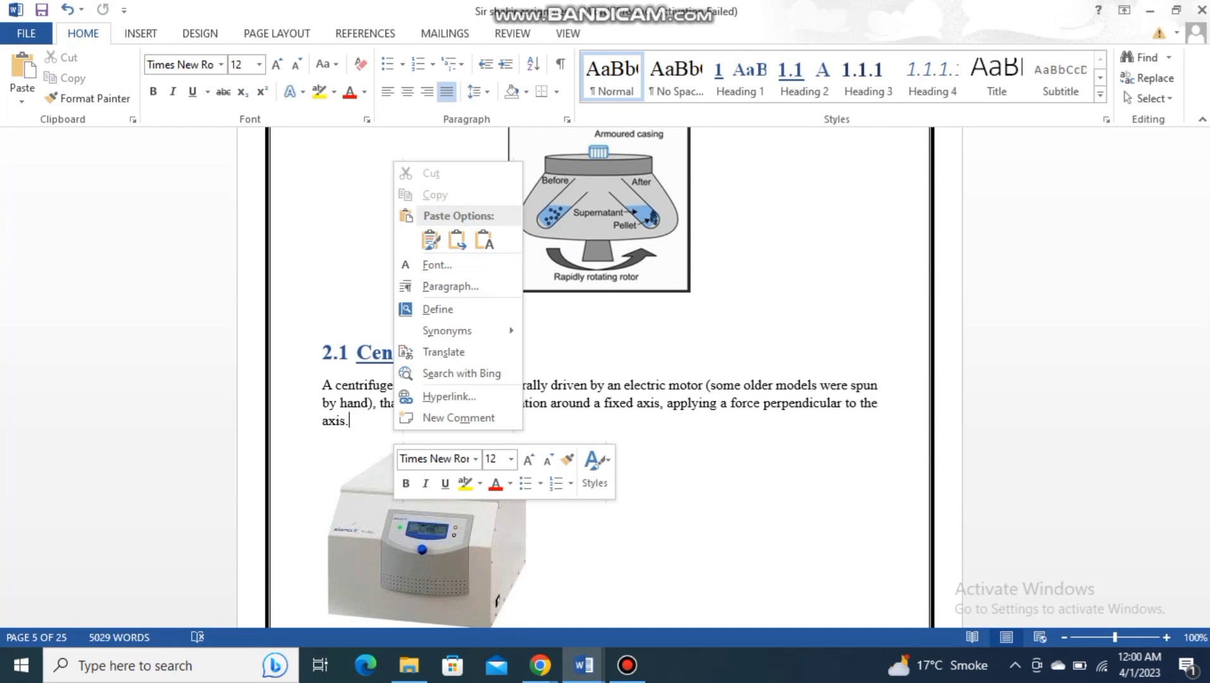
pyautogui.click(484, 239)
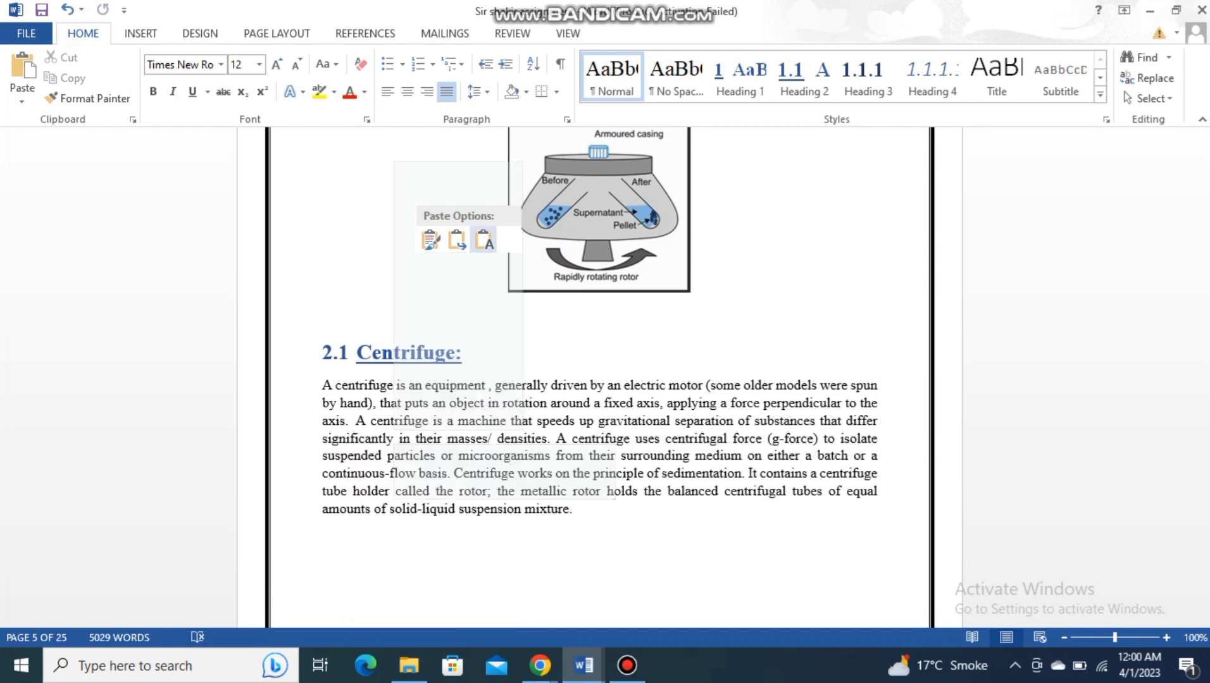
# - Update the entire table of contents, including both its entries and page numbers
pyautogui.scroll(8, 599, 380)
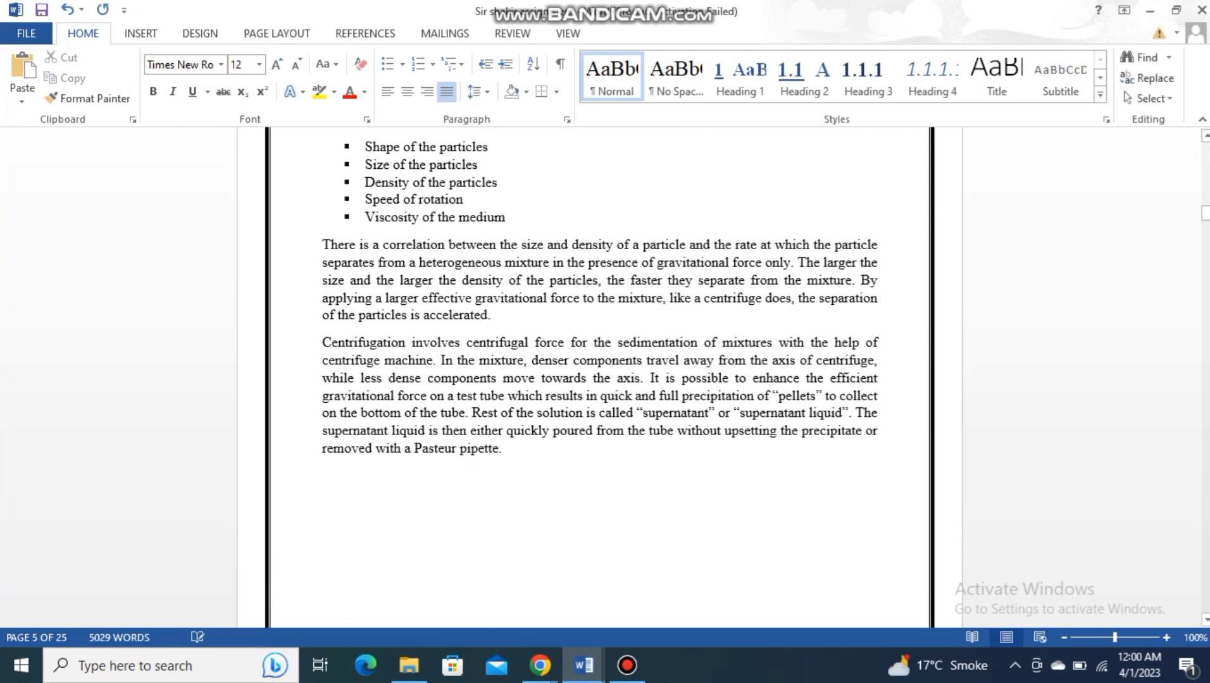
pyautogui.moveTo(1205, 213); pyautogui.dragTo(1205, 168)
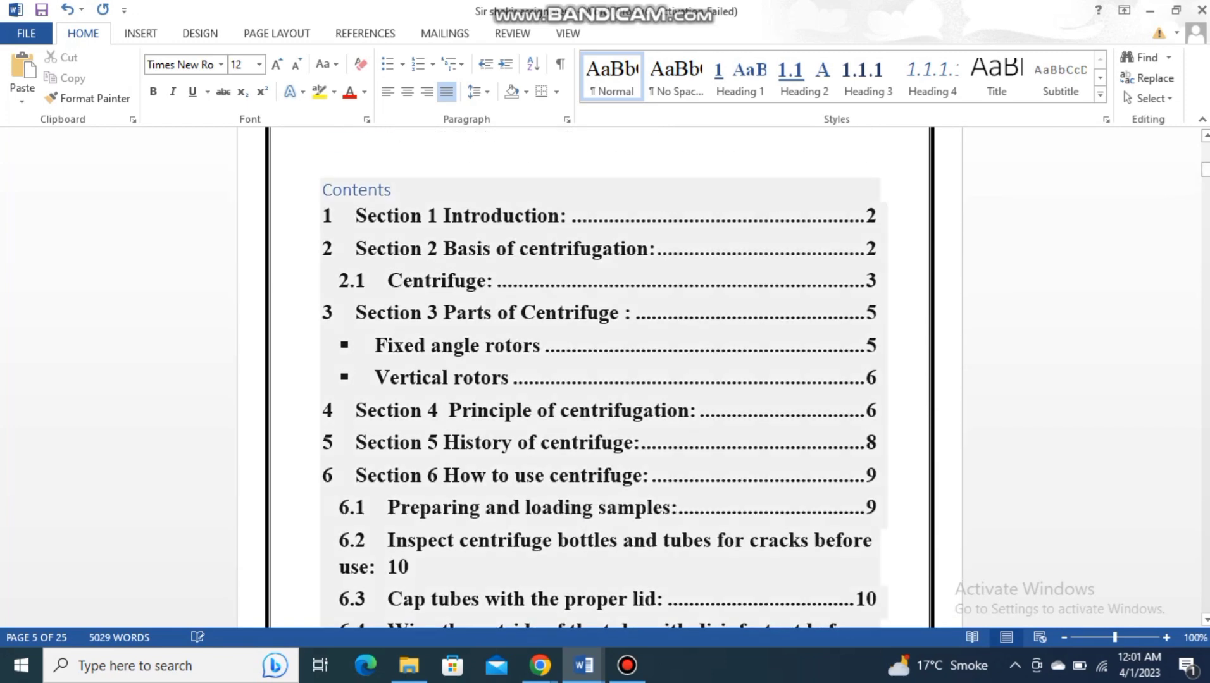
pyautogui.rightClick(353, 188)
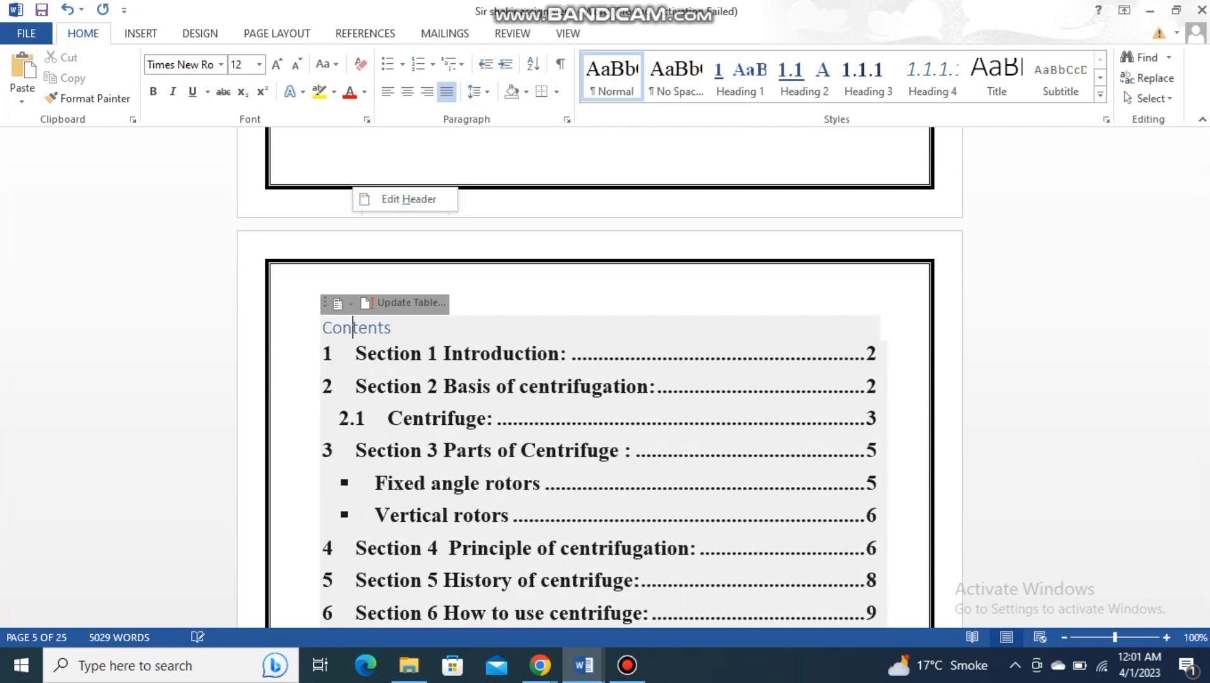
pyautogui.press('Escape')
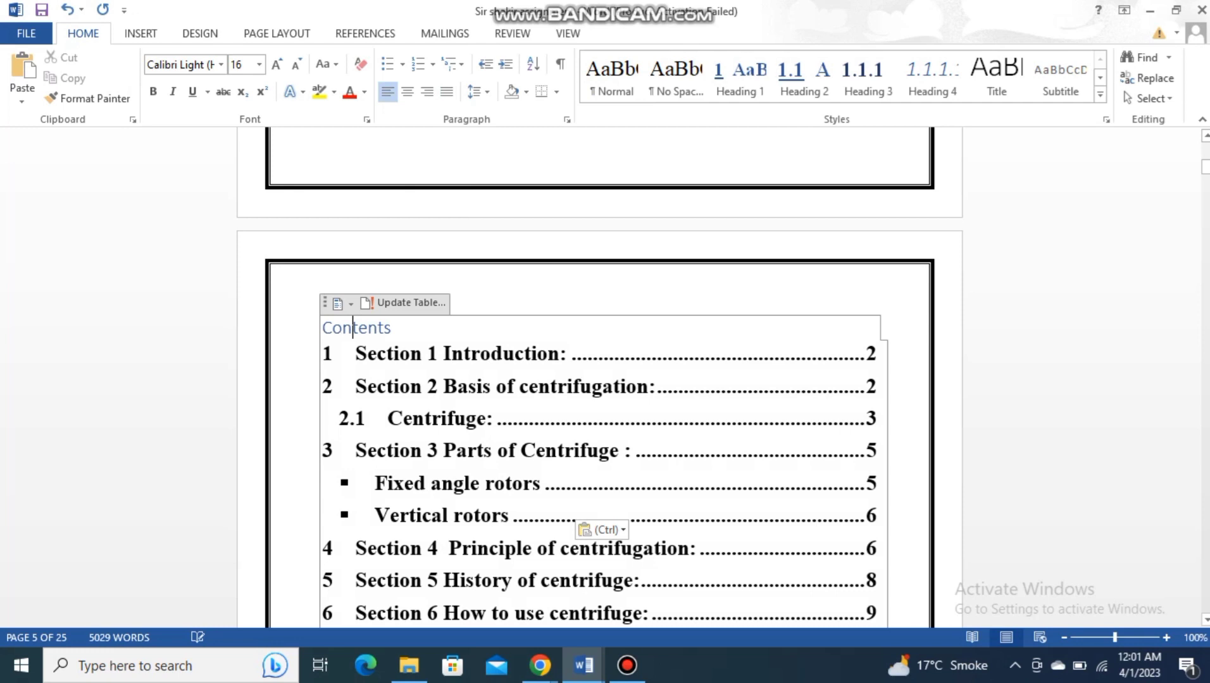
pyautogui.press('F9')
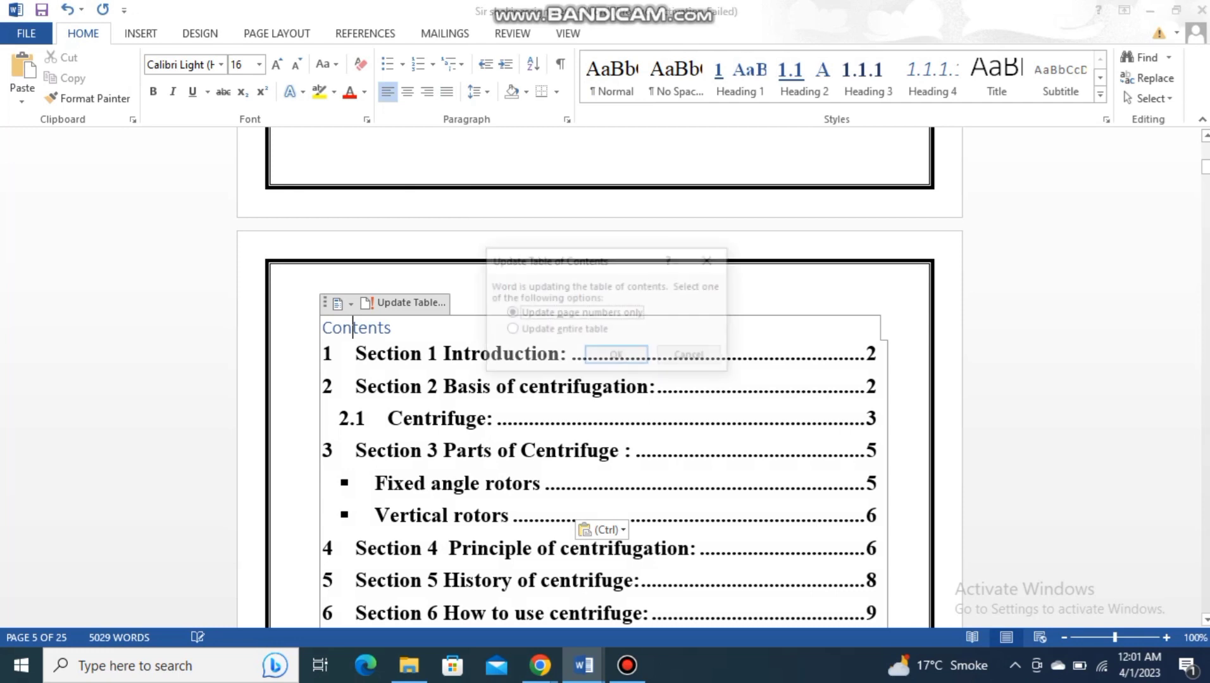
pyautogui.press('Down')
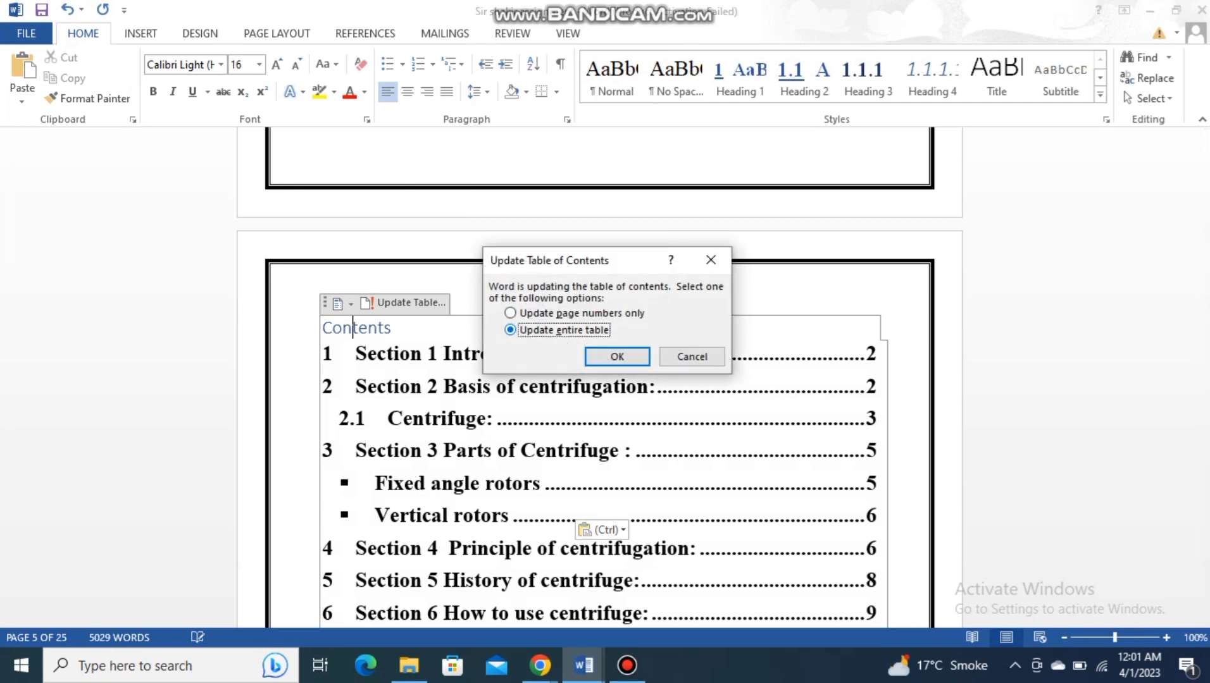
pyautogui.press('Return')
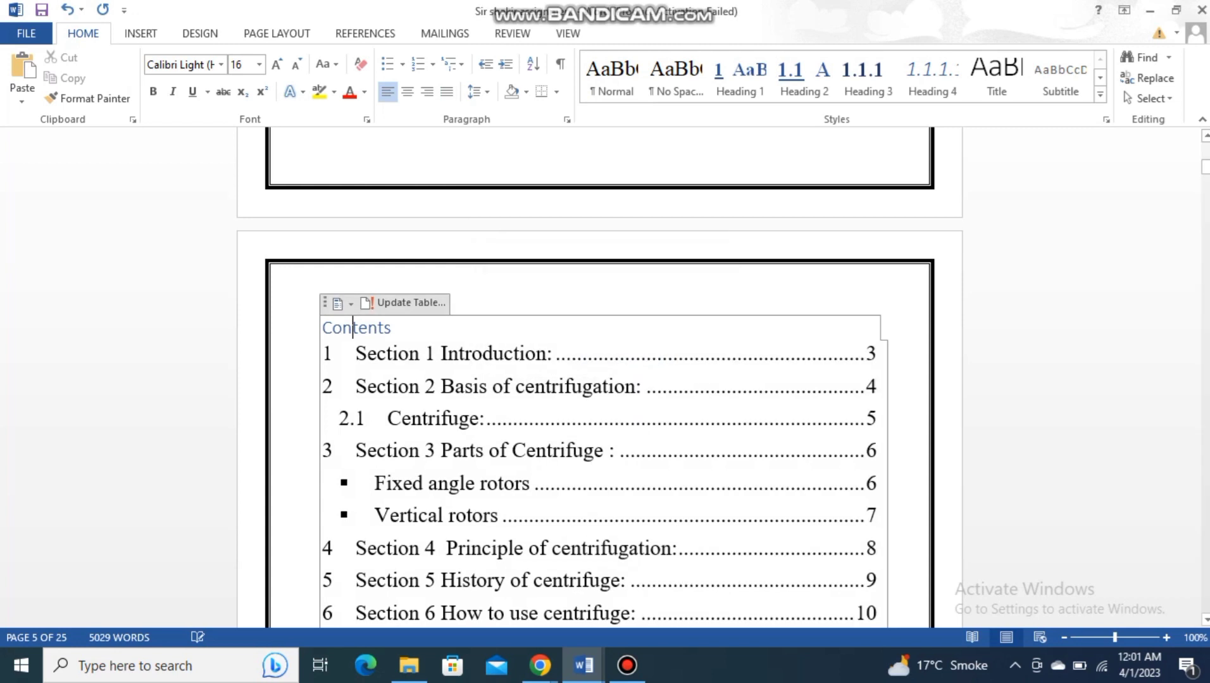